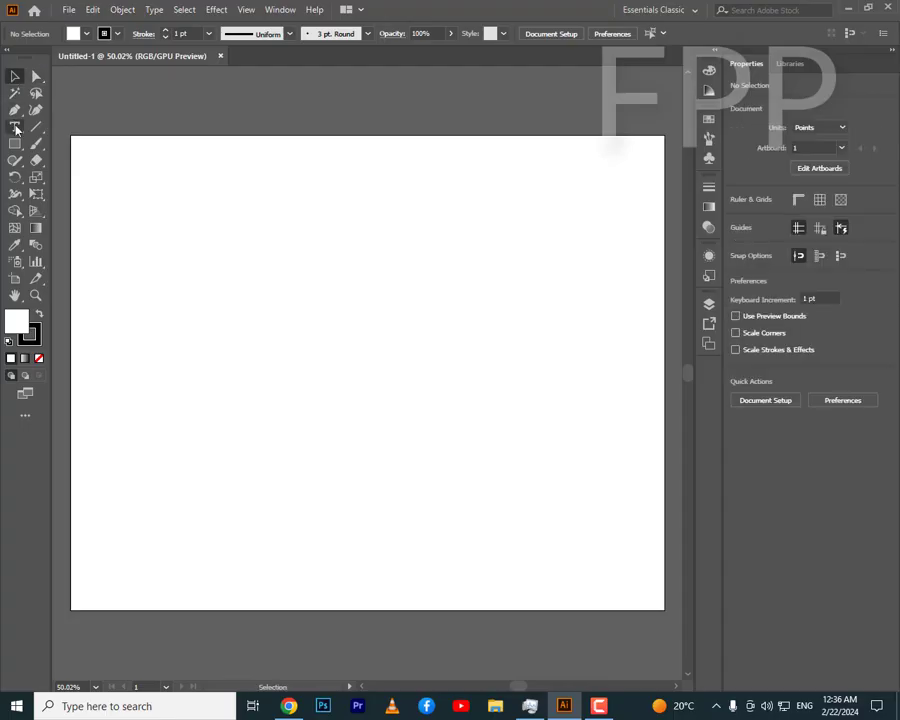
Draw a three-sided polygon (triangle) near the artboard's upper centre.
right_click(15, 143)
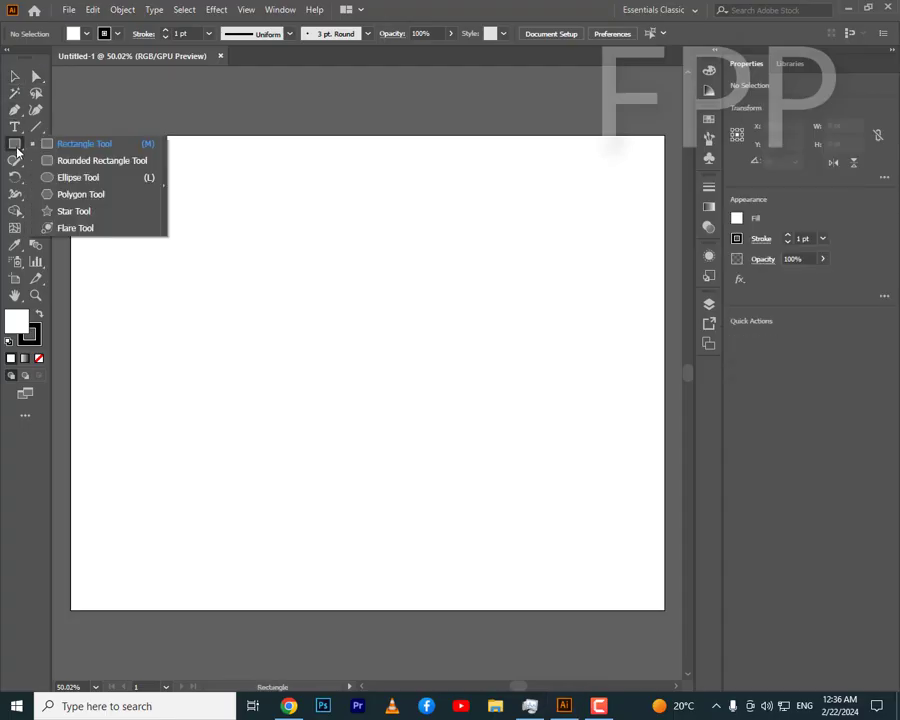
click(93, 195)
drag(404, 267, 427, 307)
key(Up)
key(Up)
key(Up)
key(Down)
key(Down)
key(Down)
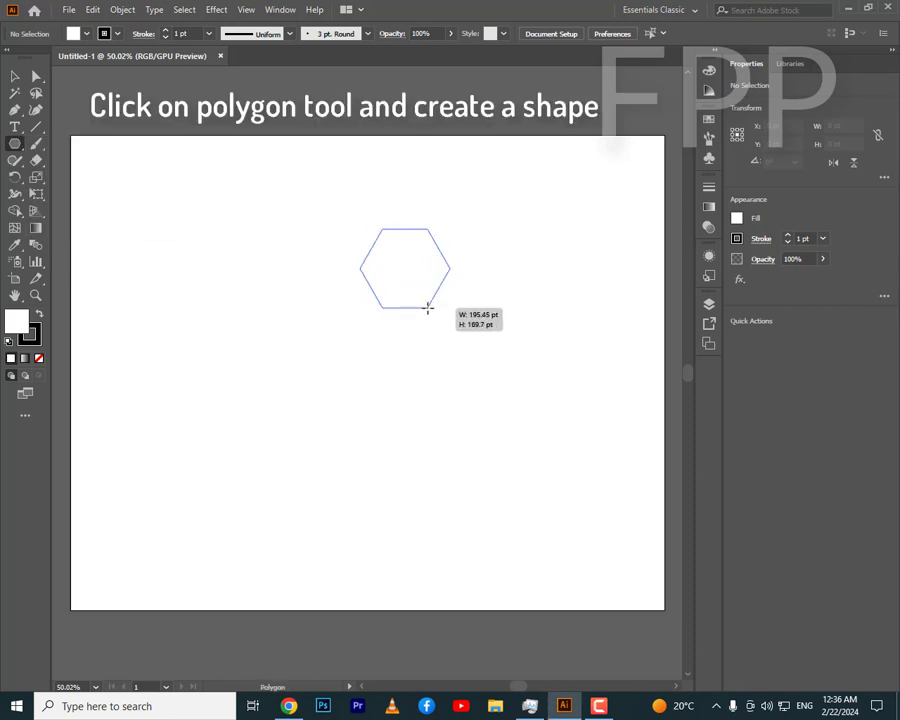
key(Down)
key(Down)
key(Down)
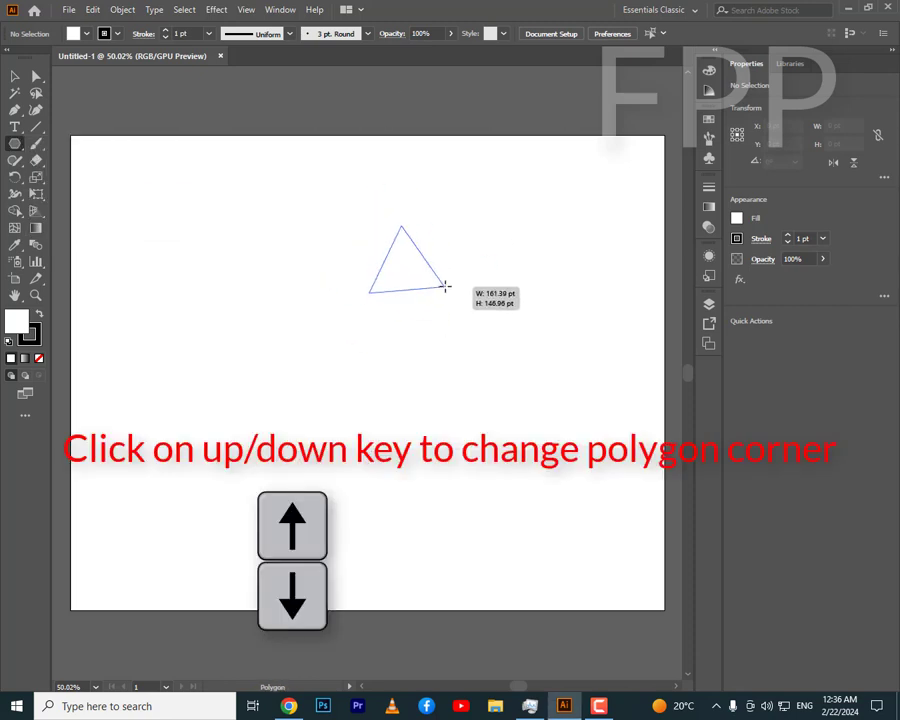
drag(427, 307, 446, 291)
Fill the triangle light blue #8DC8F7 and set its stroke to None.
double_click(16, 320)
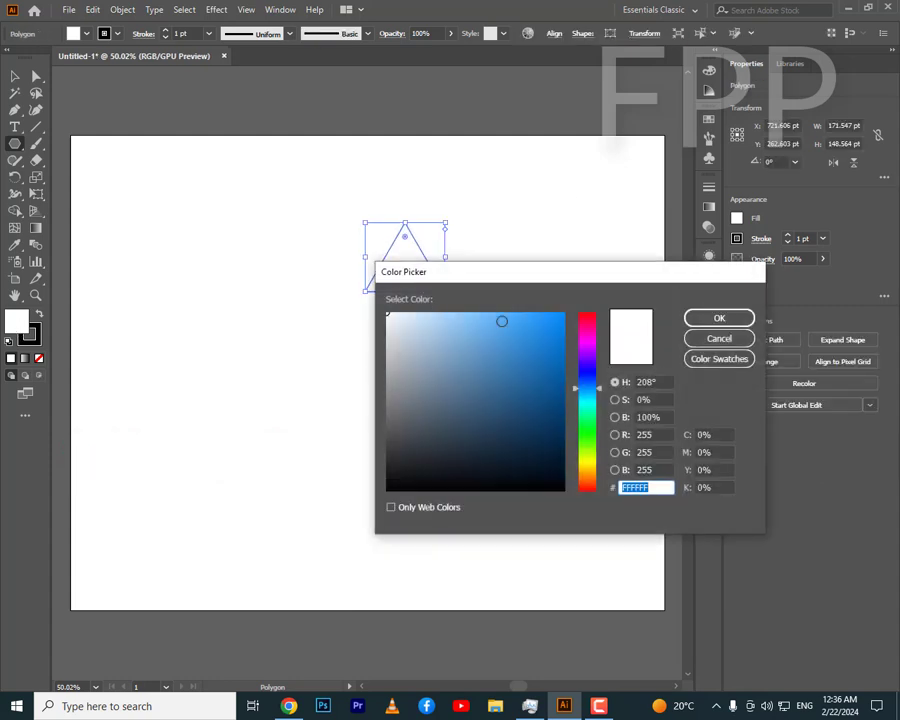
click(466, 317)
click(712, 317)
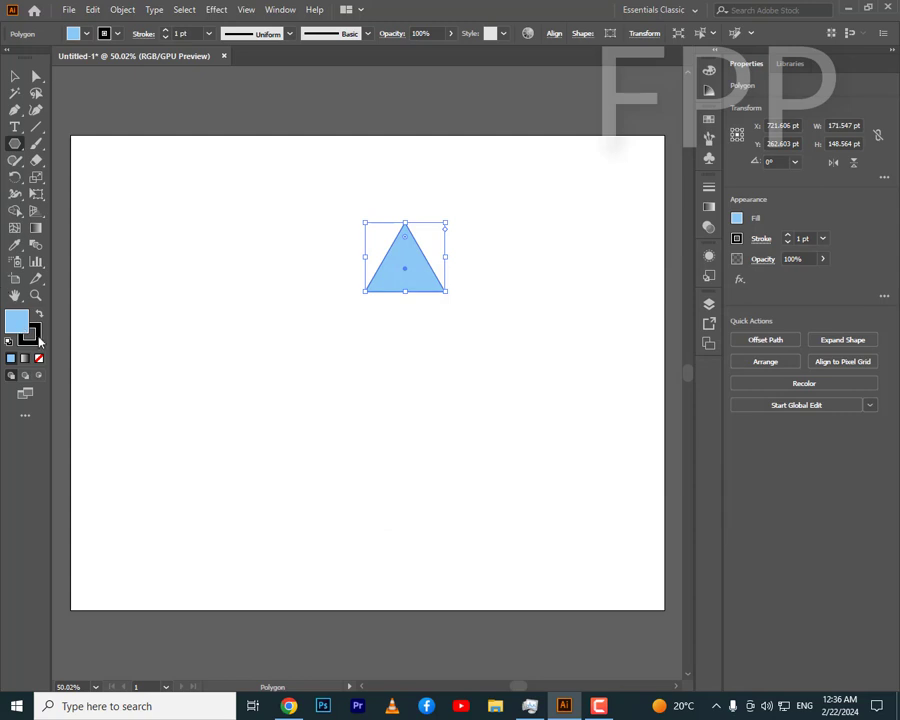
click(38, 341)
key(slash)
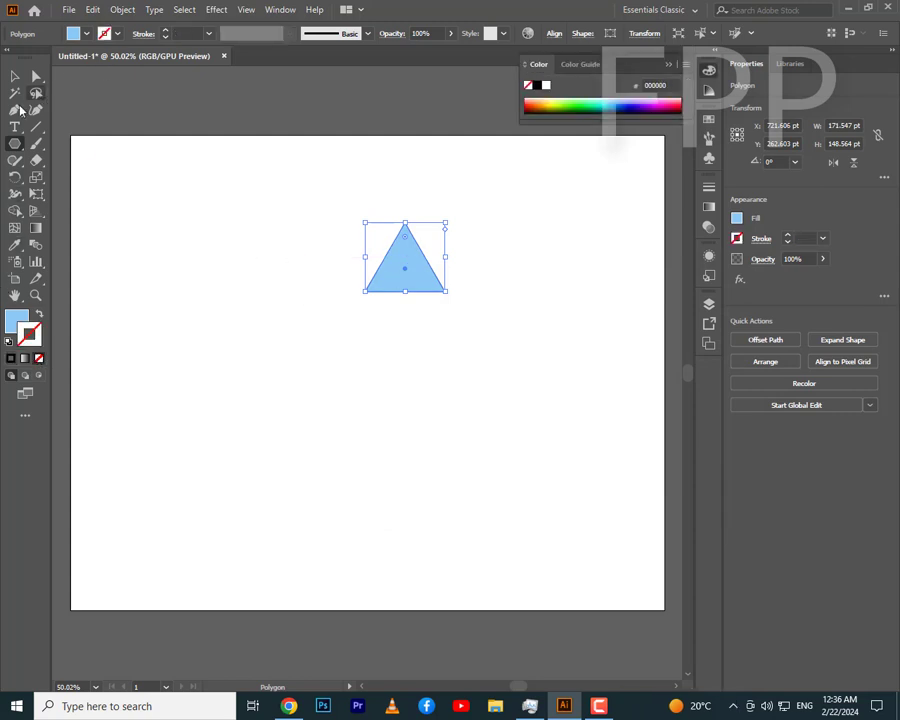
Squash the triangle to half height and draw a tall rectangle beneath it.
drag(14, 143, 70, 142)
drag(405, 222, 404, 257)
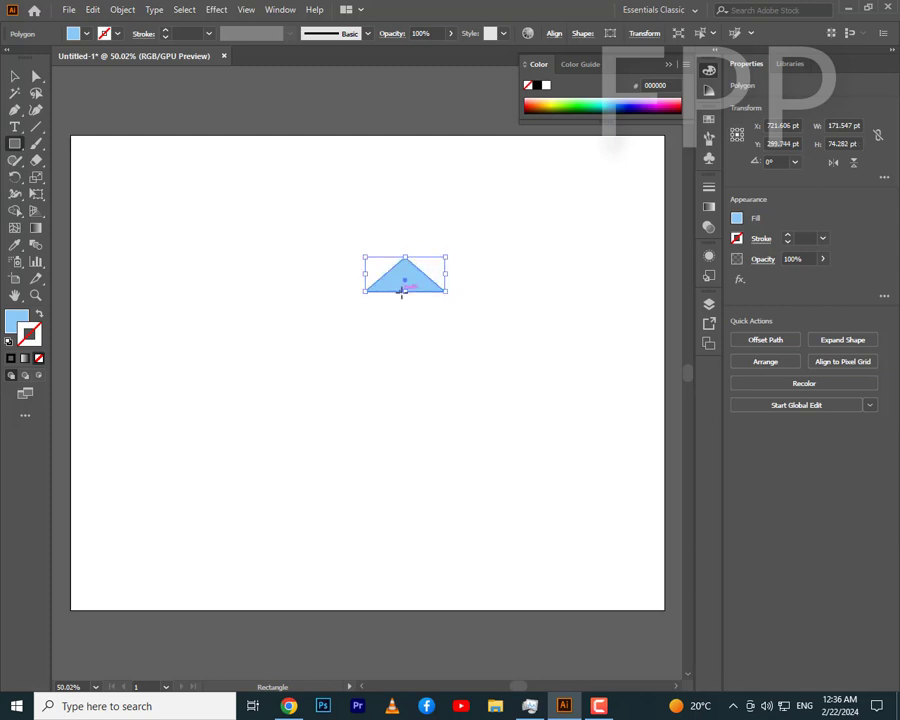
drag(371, 288, 433, 490)
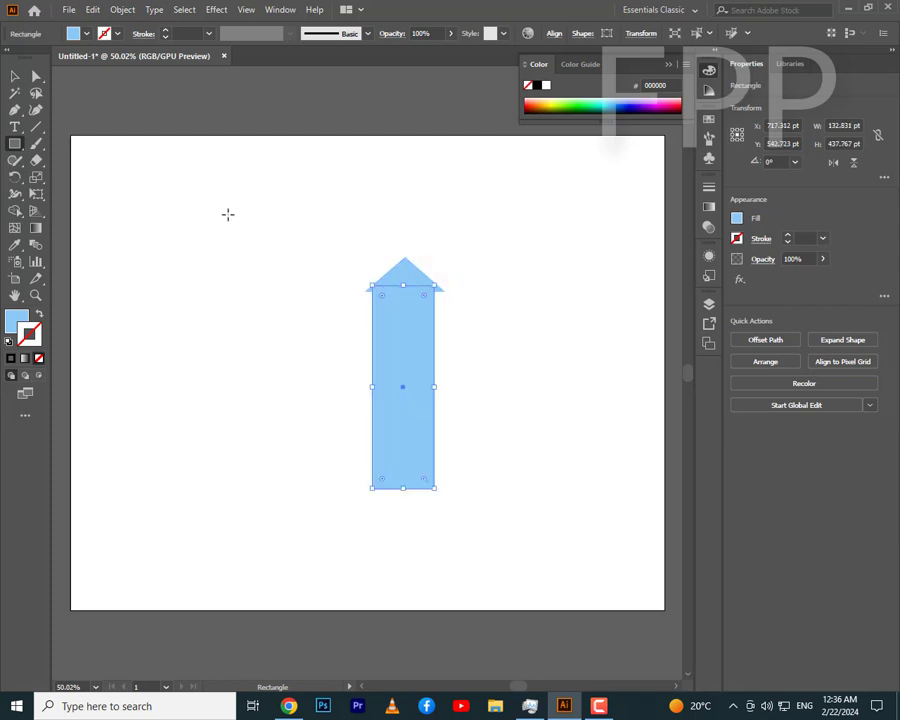
Horizontally centre-align the triangle and rectangle.
key(v)
drag(246, 230, 420, 320)
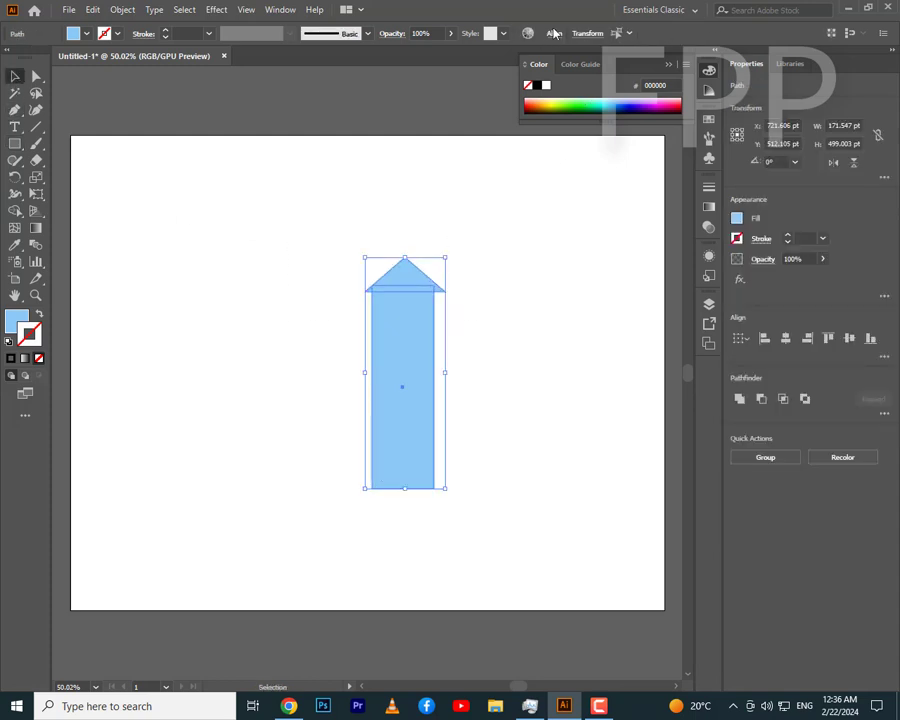
click(554, 33)
click(437, 73)
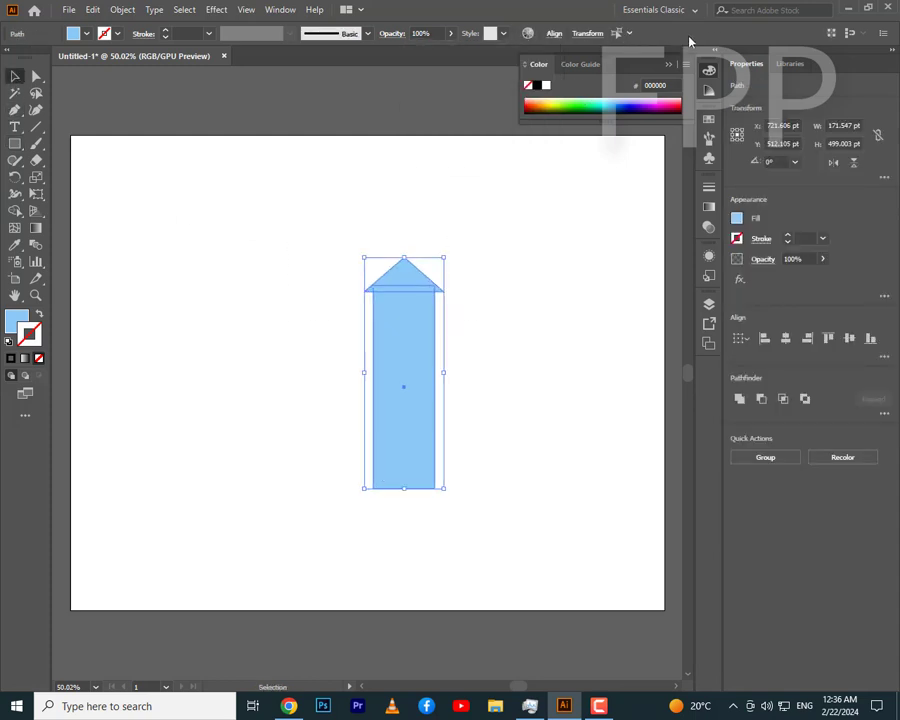
click(655, 10)
click(660, 58)
click(554, 33)
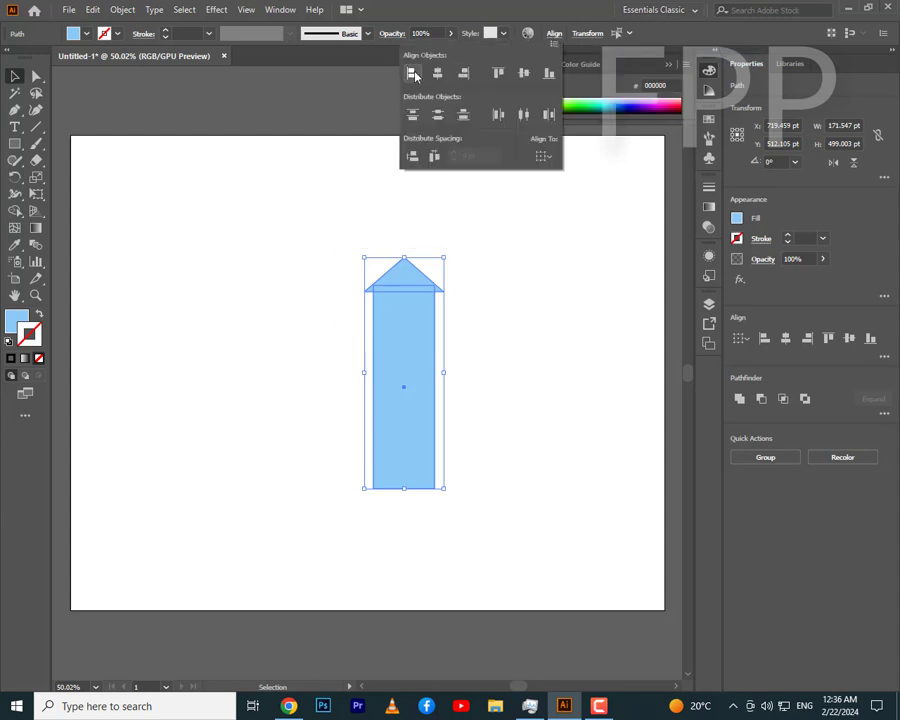
click(307, 207)
click(297, 220)
click(434, 381)
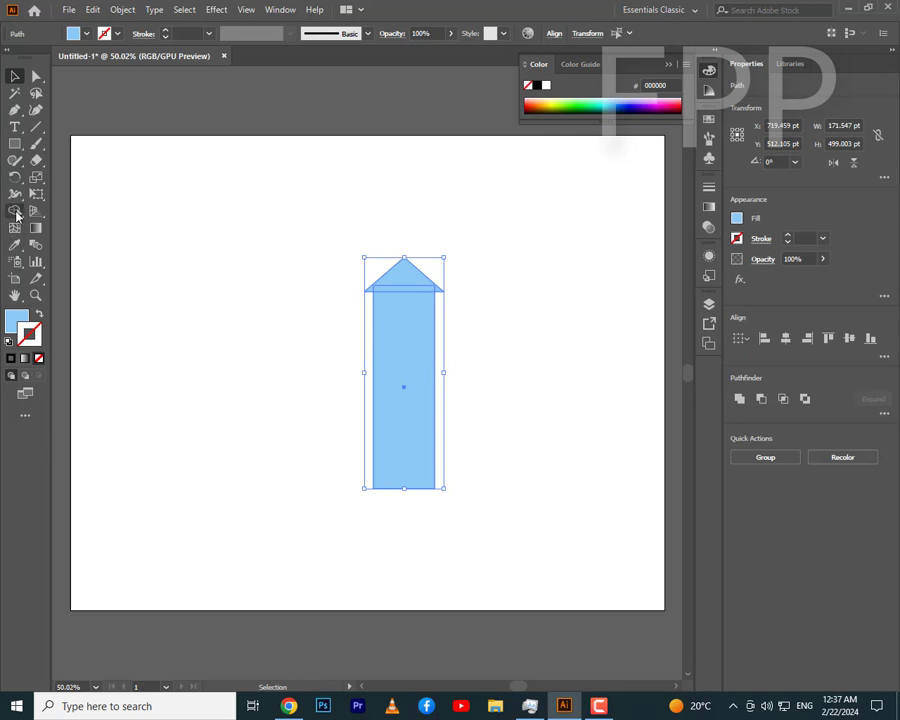
Merge both shapes into one arrow with Shape Builder and move it higher.
drag(15, 211, 80, 220)
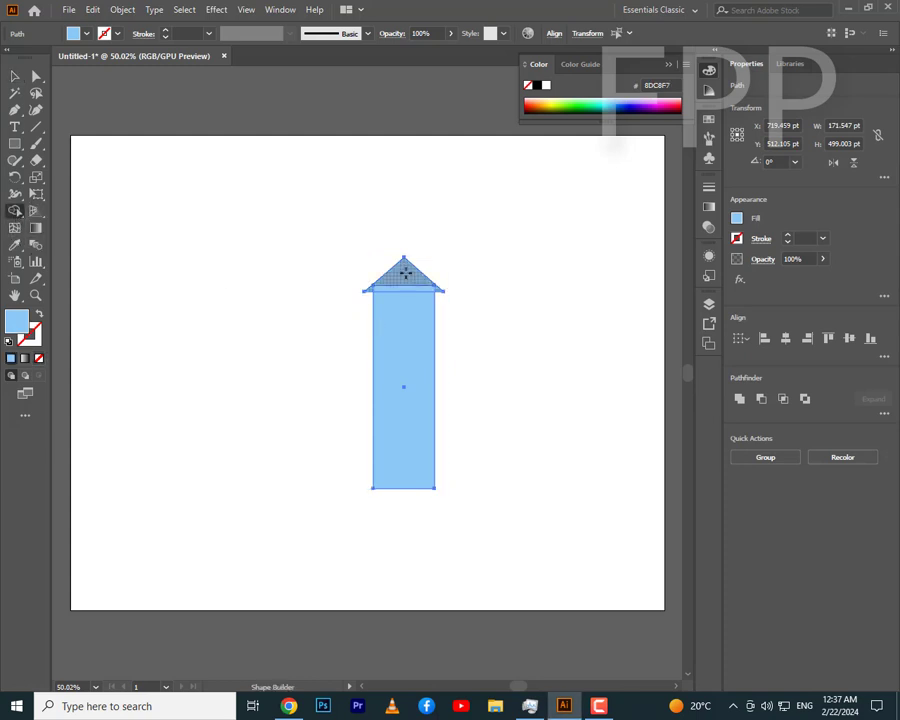
drag(405, 268, 411, 328)
click(14, 77)
click(297, 265)
click(400, 311)
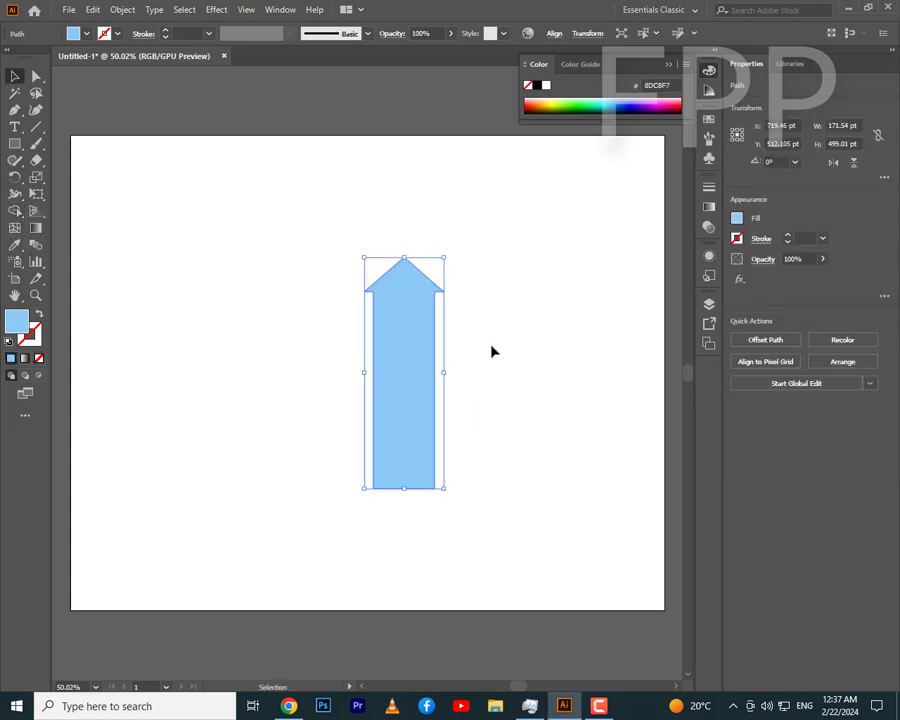
drag(374, 365, 351, 321)
click(250, 226)
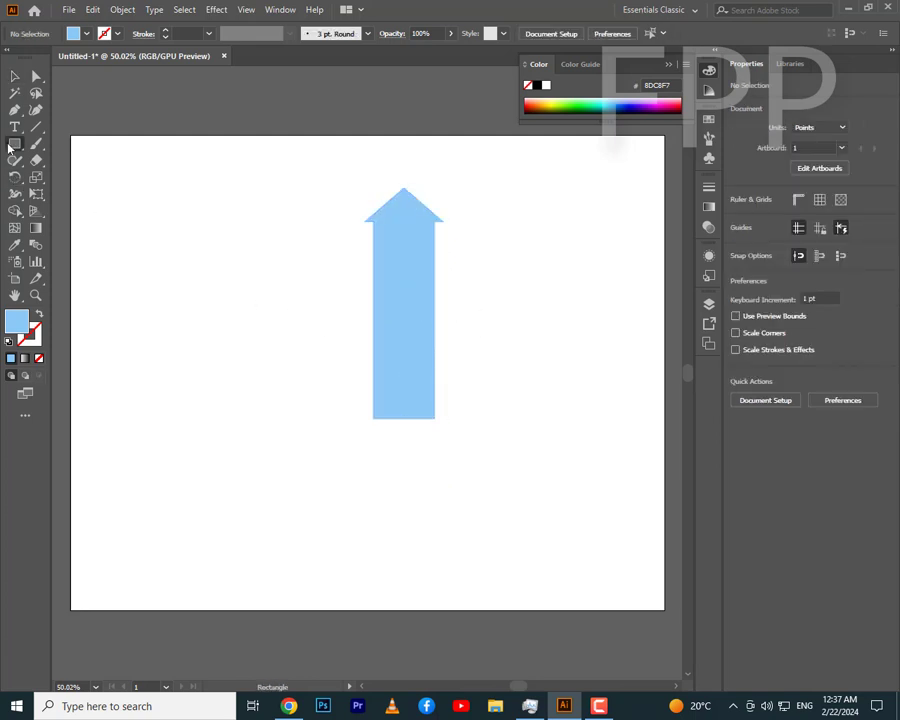
Draw a large circle, about 381.8 pt across, over the arrow's lower part.
click(15, 143)
click(80, 176)
drag(336, 235, 484, 410)
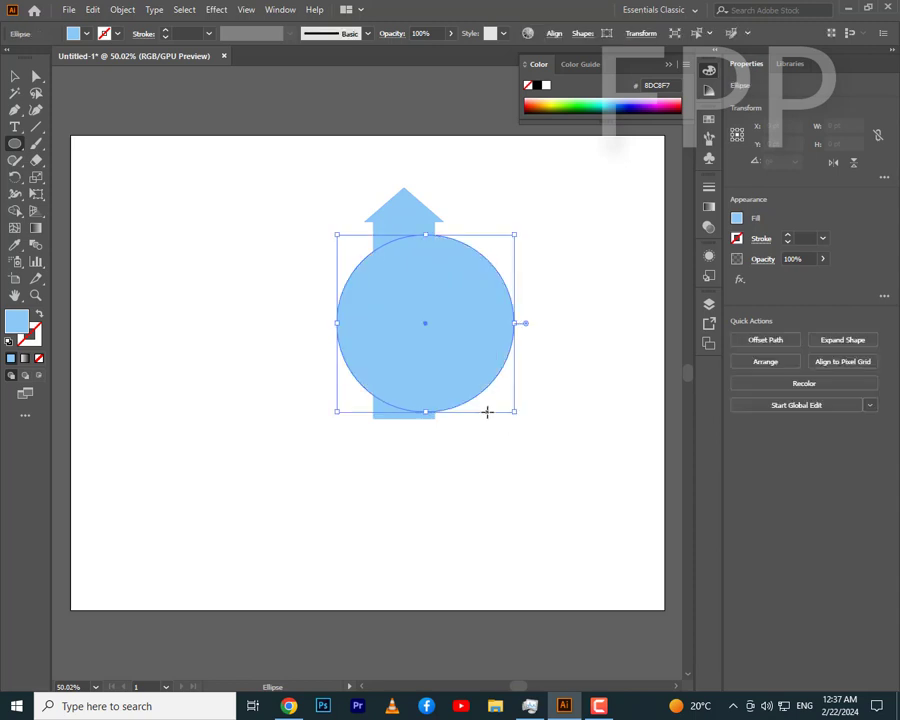
key(v)
drag(441, 344, 424, 336)
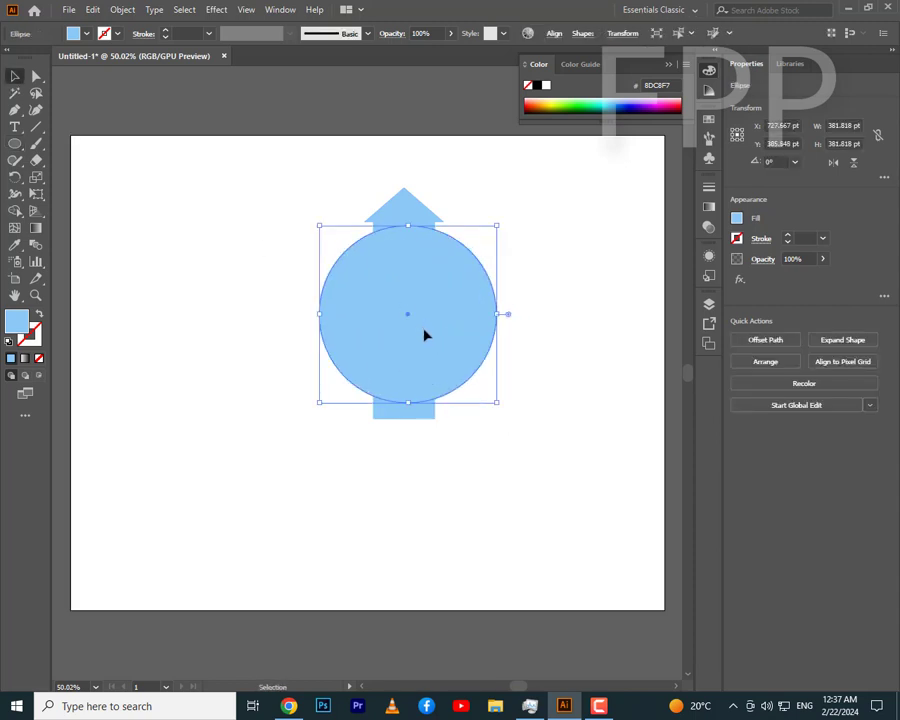
click(582, 33)
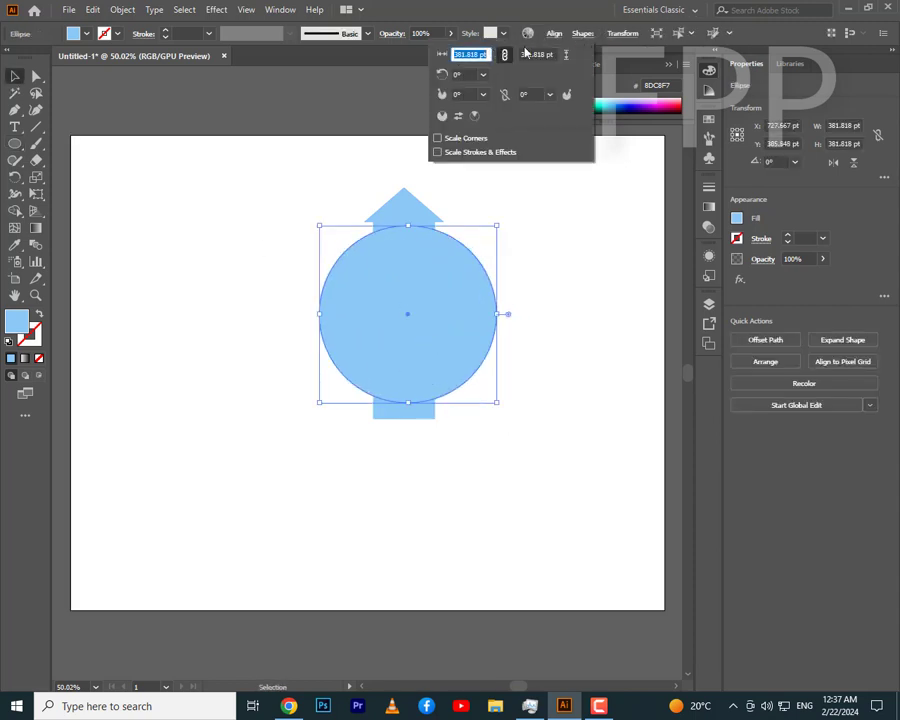
click(553, 34)
Centre the arrow and circle horizontally, leaving the circle selected alone.
click(553, 34)
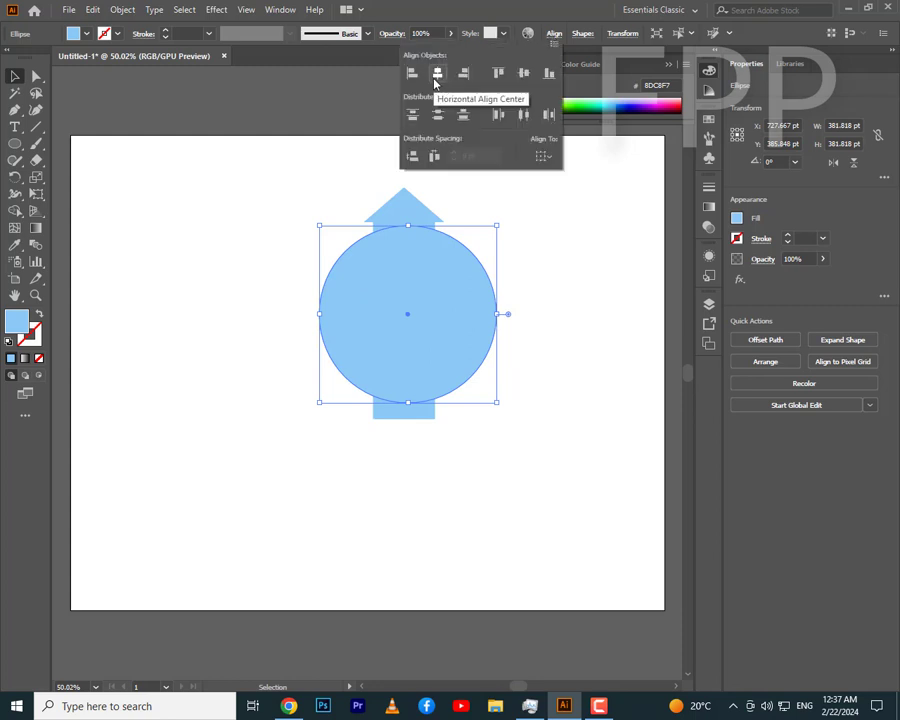
click(433, 314)
shift+click(403, 290)
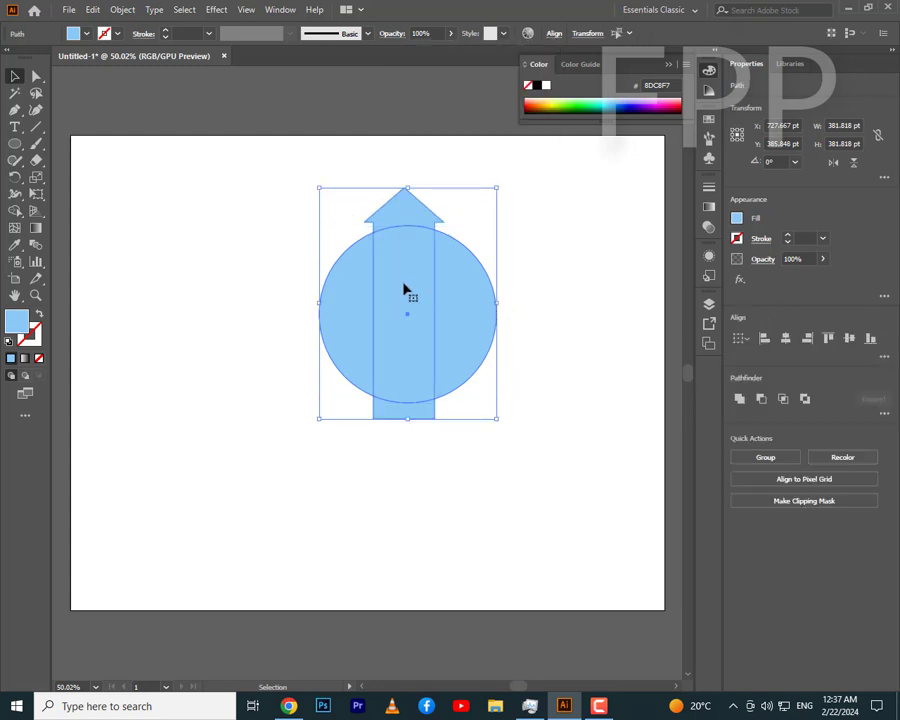
click(555, 34)
click(437, 75)
click(153, 212)
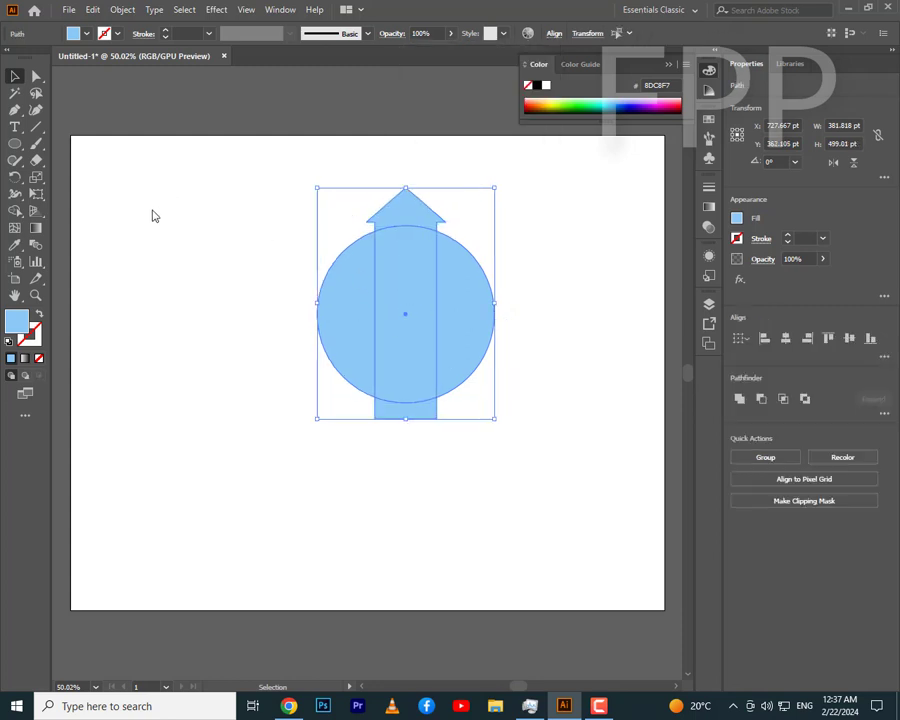
click(309, 366)
click(357, 325)
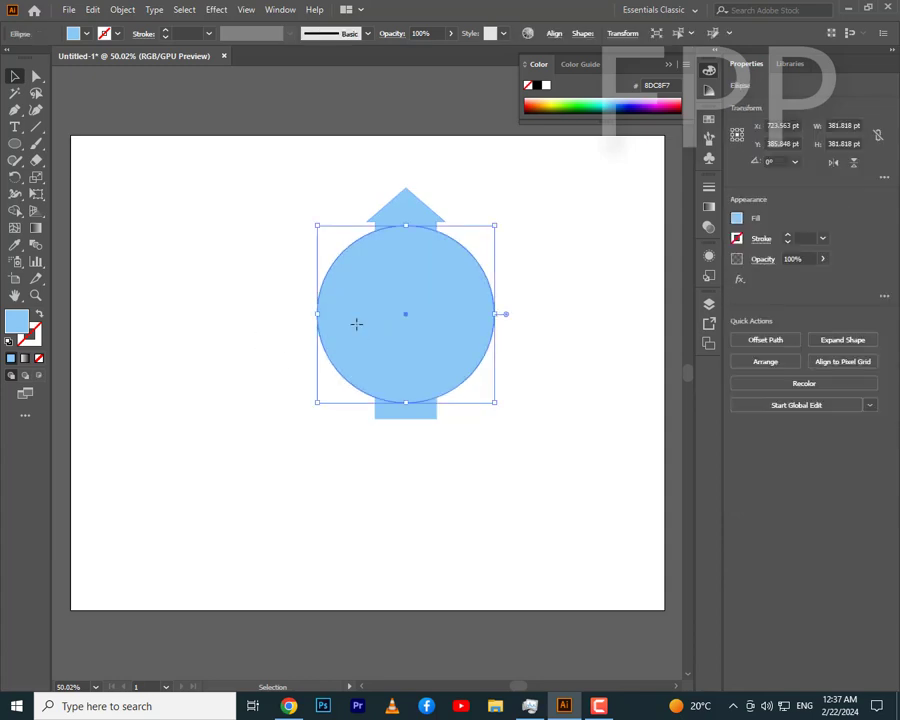
Preview a -14 pt Offset Path on the circle, producing a white inner ring.
click(119, 9)
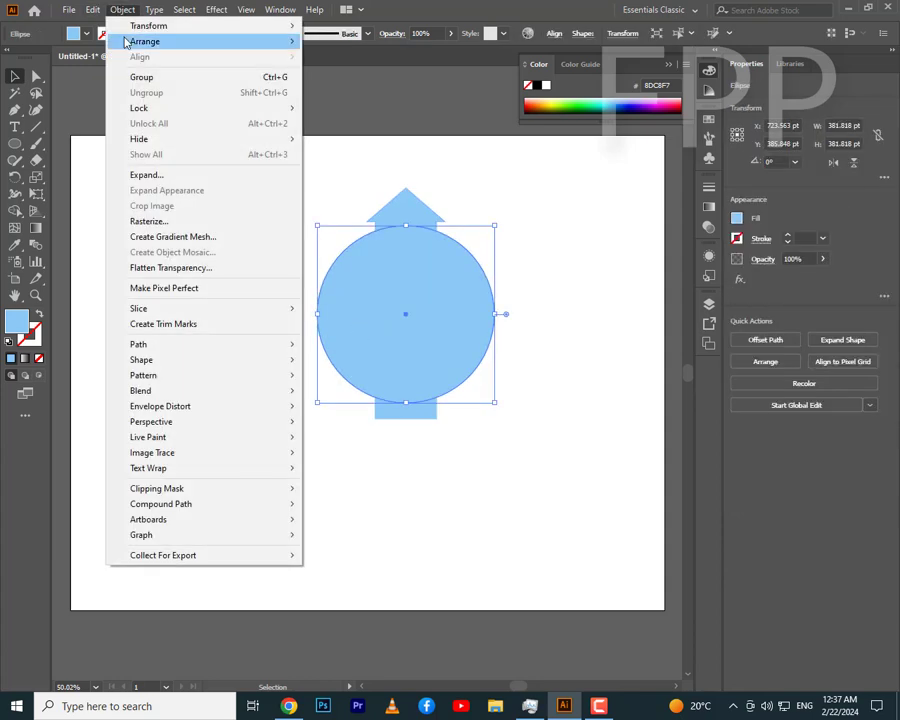
mouse_move(139, 344)
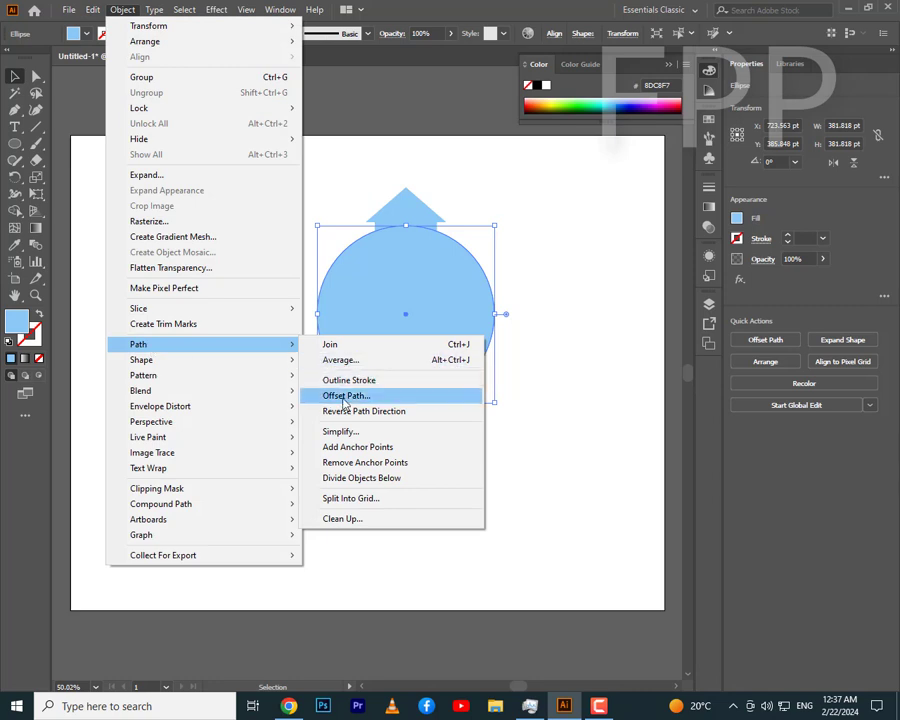
click(355, 394)
drag(506, 284, 627, 295)
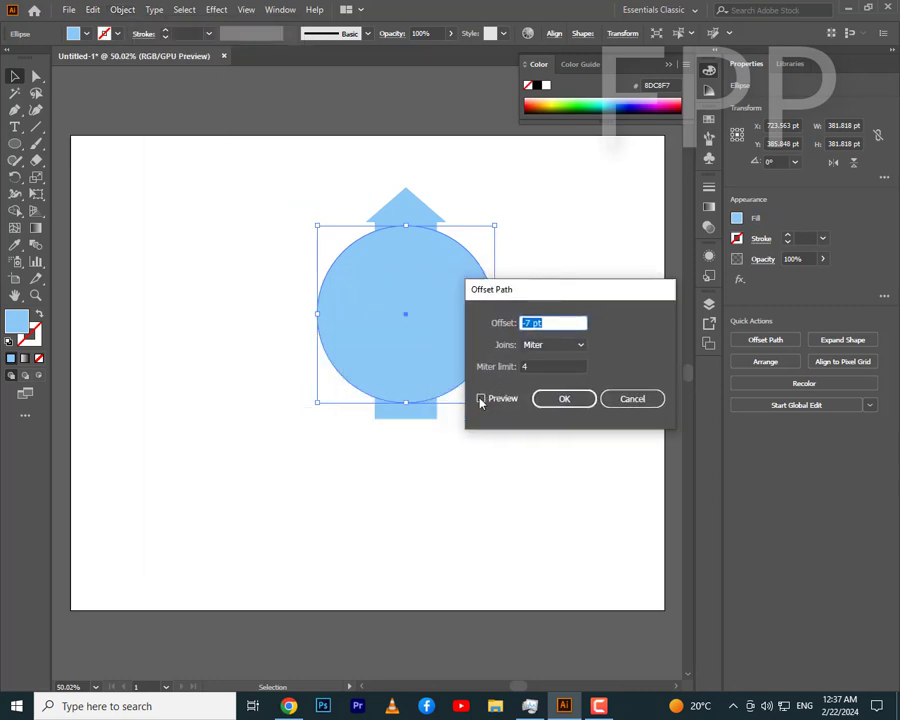
click(481, 399)
text(14)
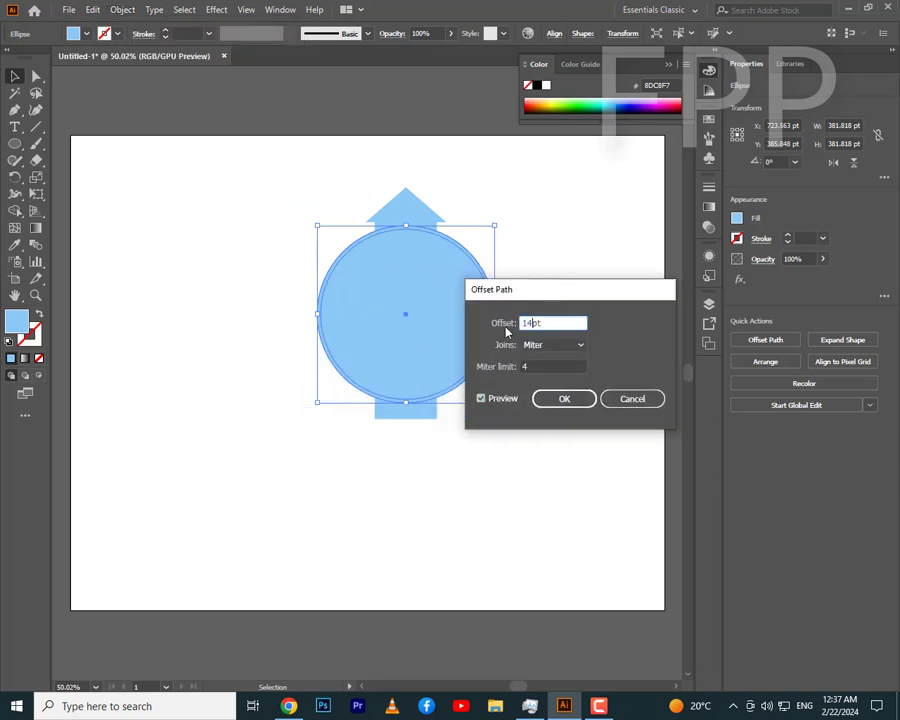
drag(531, 322, 512, 322)
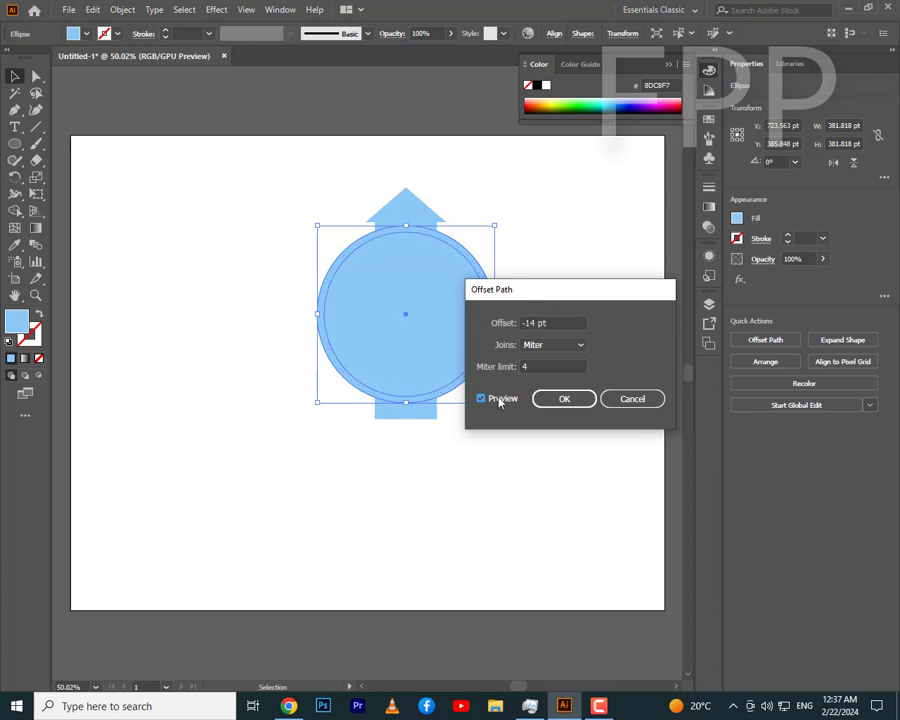
click(548, 399)
Set the inner circle's fill to light grey #F4F4F4.
key(i)
click(163, 261)
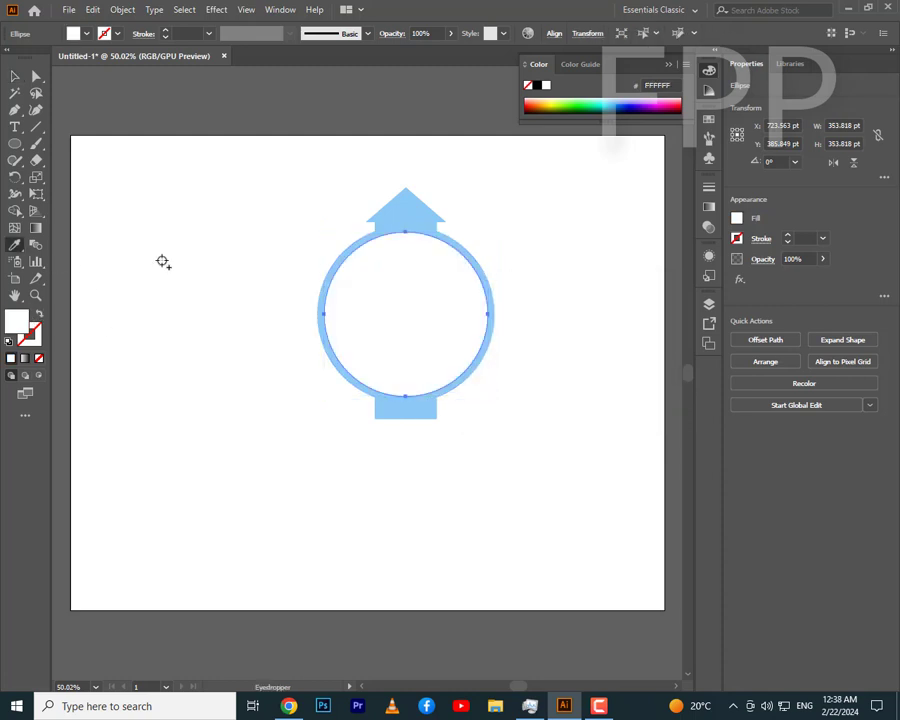
double_click(24, 321)
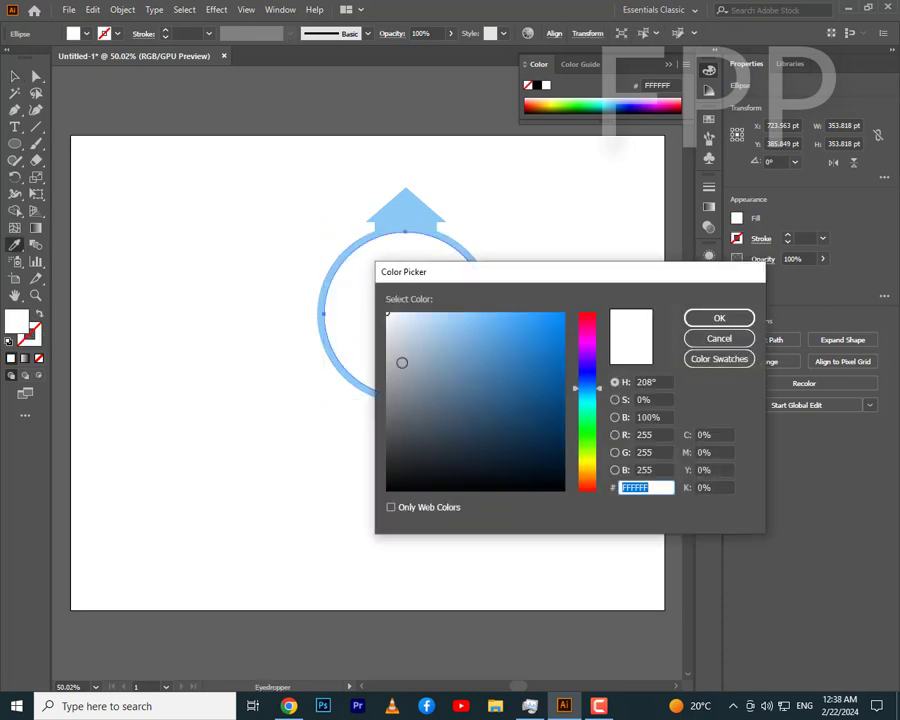
text(F7F7F7)
click(719, 317)
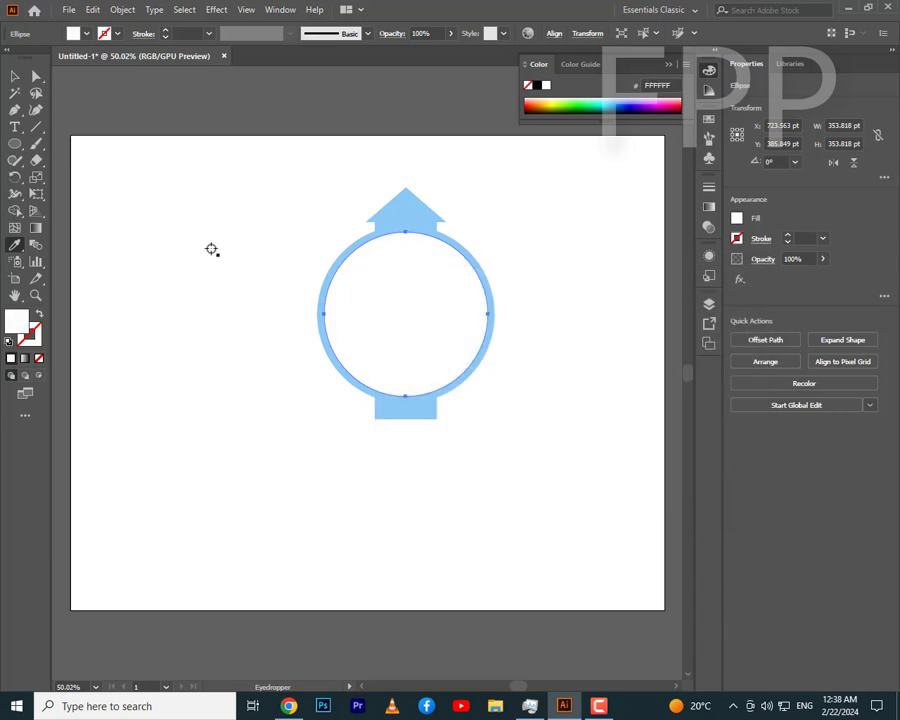
double_click(22, 325)
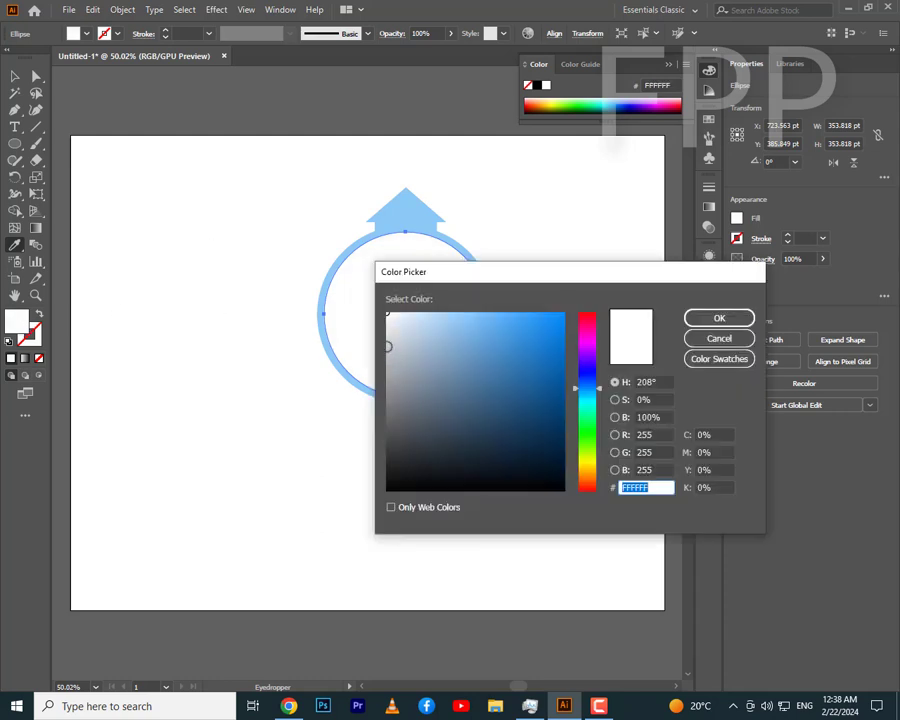
click(386, 339)
text(F4F4F4)
key(Return)
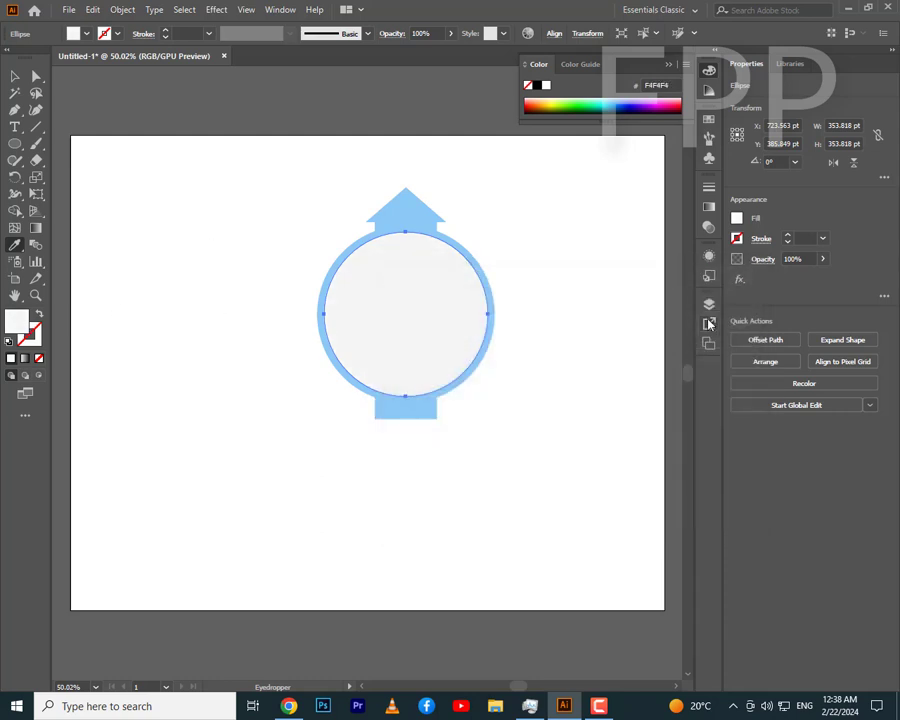
Add a -5 pt Offset Path inside the grey circle.
click(92, 9)
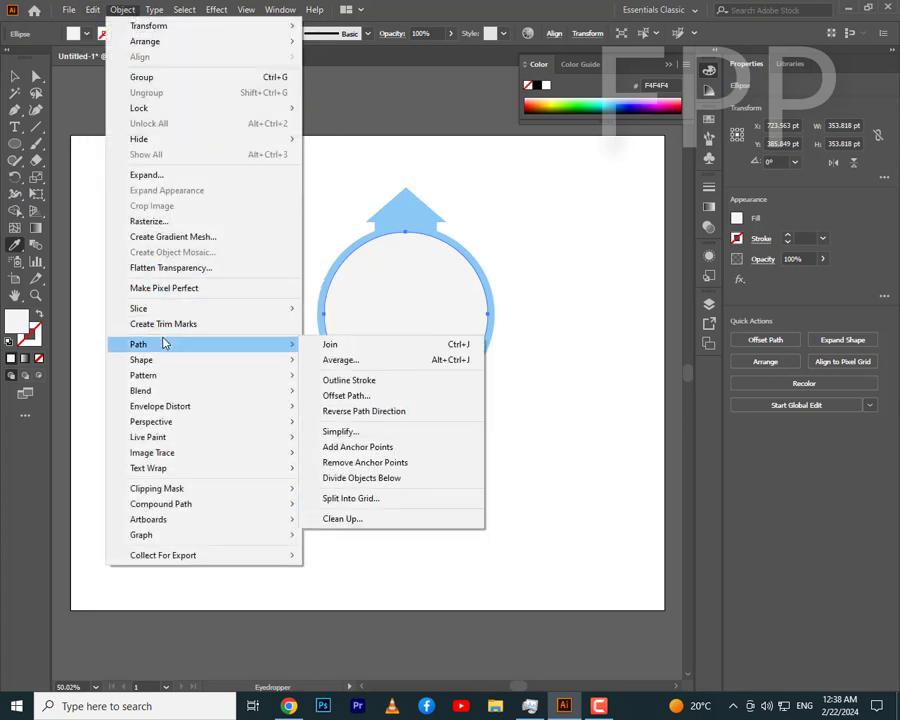
mouse_move(138, 344)
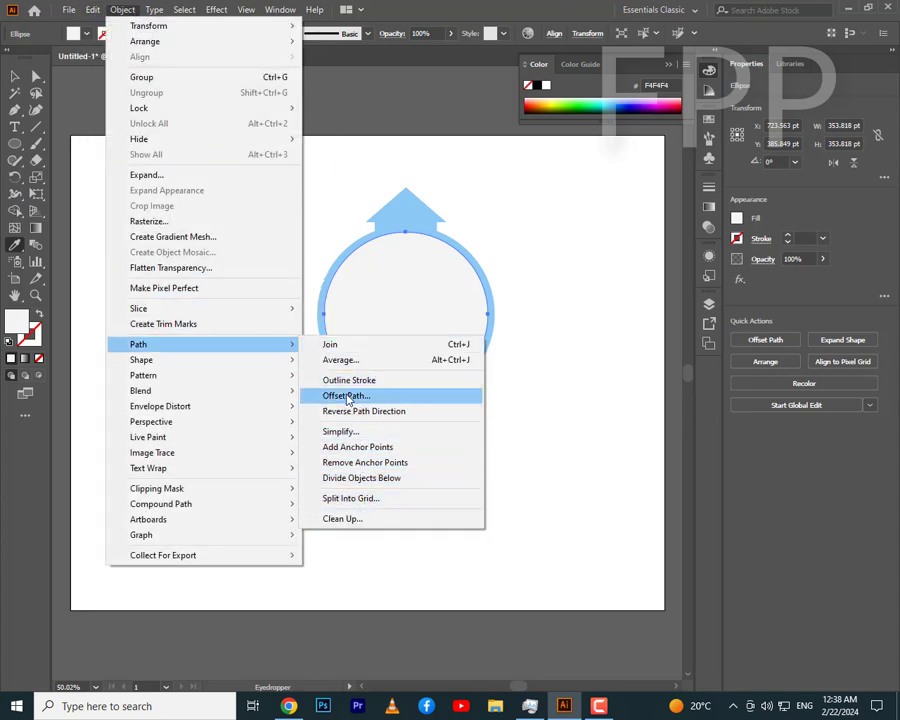
click(348, 397)
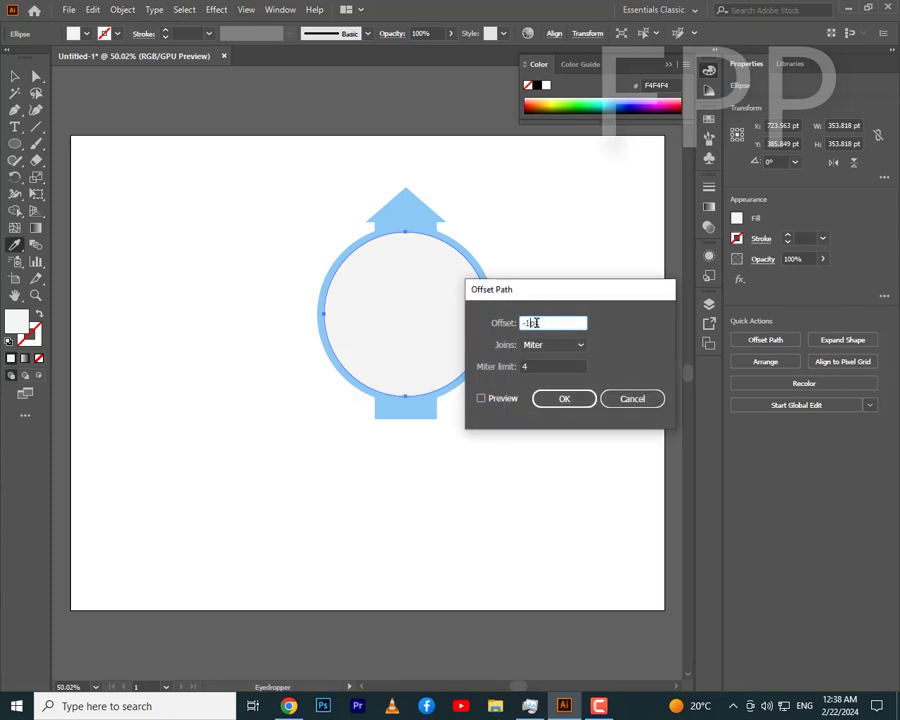
click(564, 398)
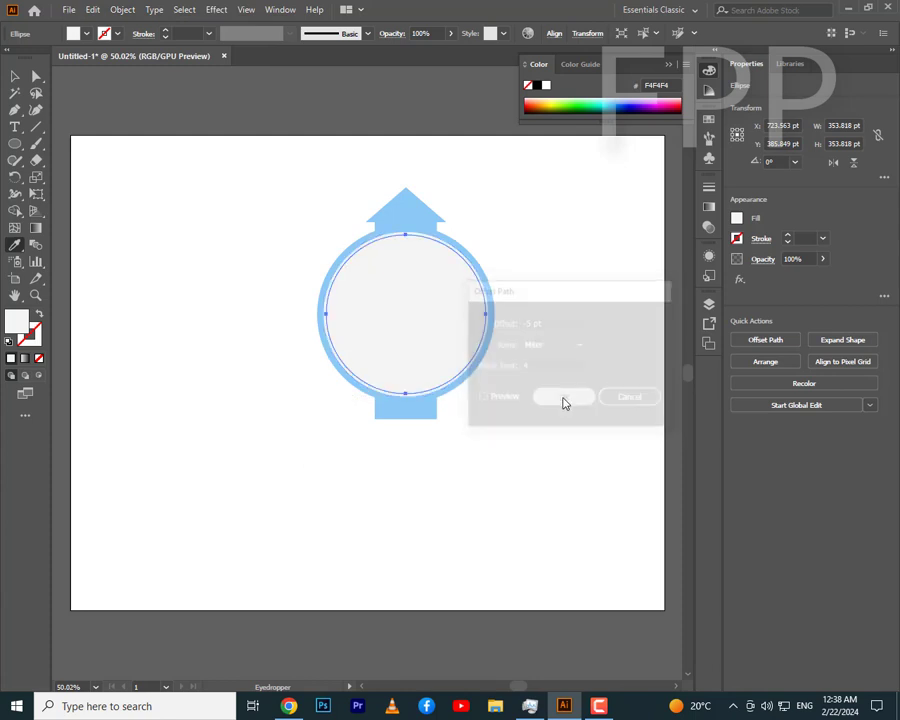
Scale the badge to about 185.6 × 242.6 pt, rotate it 180°, and move it to the top.
key(v)
click(135, 238)
drag(295, 195, 455, 455)
drag(316, 188, 466, 408)
click(497, 382)
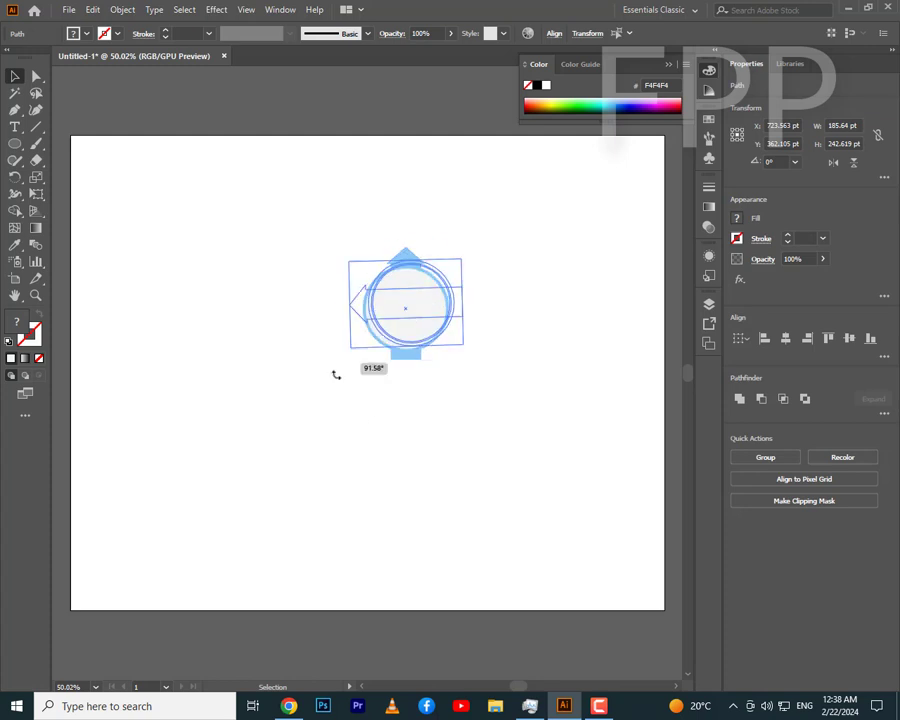
drag(357, 240, 442, 407)
click(331, 224)
drag(419, 302, 366, 200)
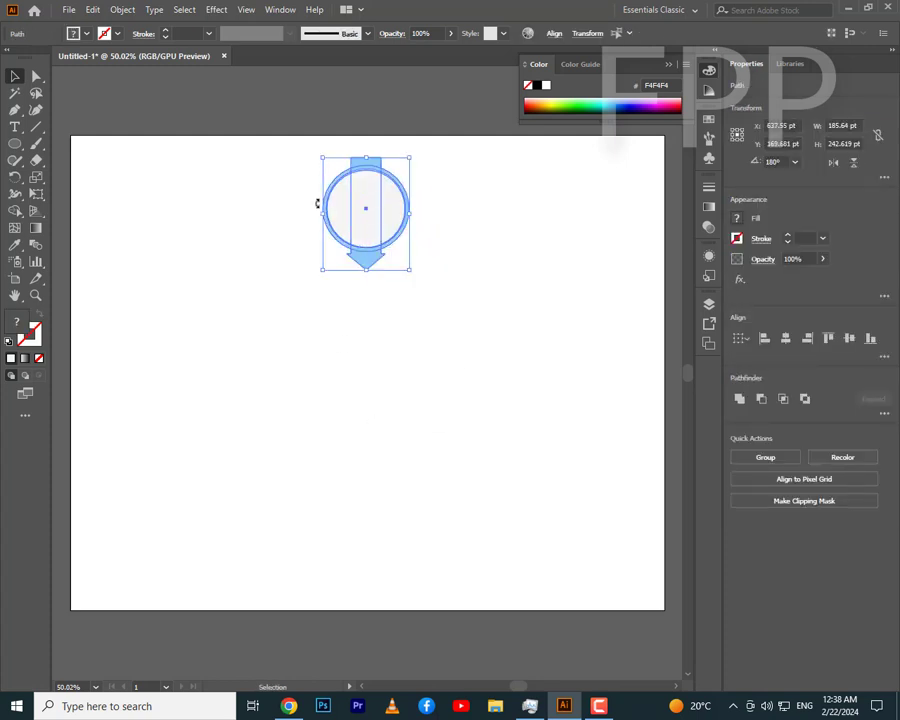
click(291, 305)
Draw a 353 pt circle below the badge, centred horizontally on it.
click(15, 143)
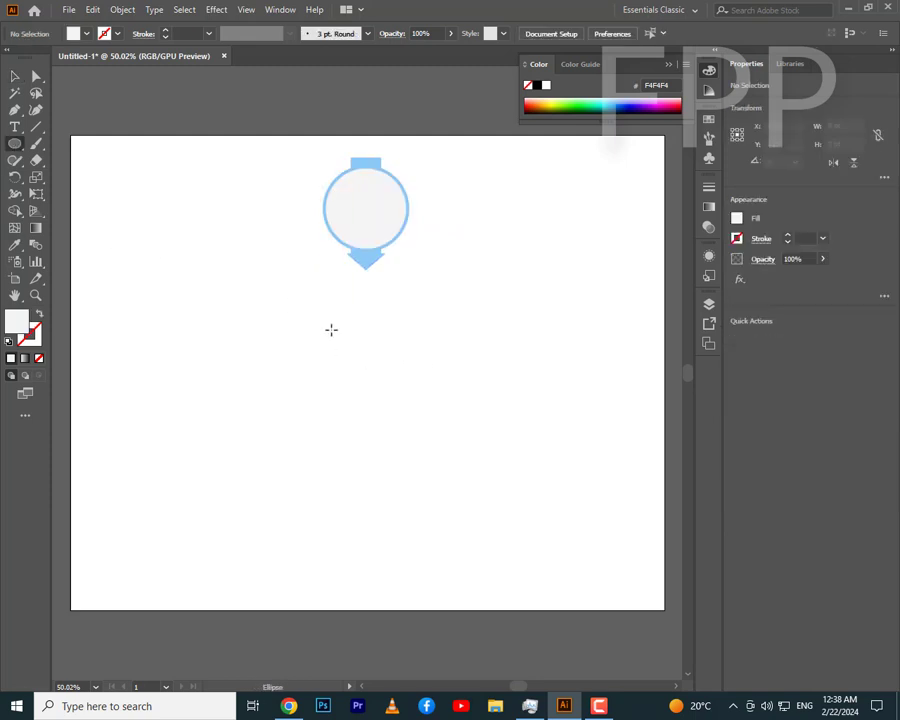
drag(326, 295, 490, 459)
mouse_move(425, 358)
mouse_down()
mouse_move(362, 329)
mouse_move(358, 350)
mouse_up()
key(Escape)
key(v)
drag(303, 170, 516, 519)
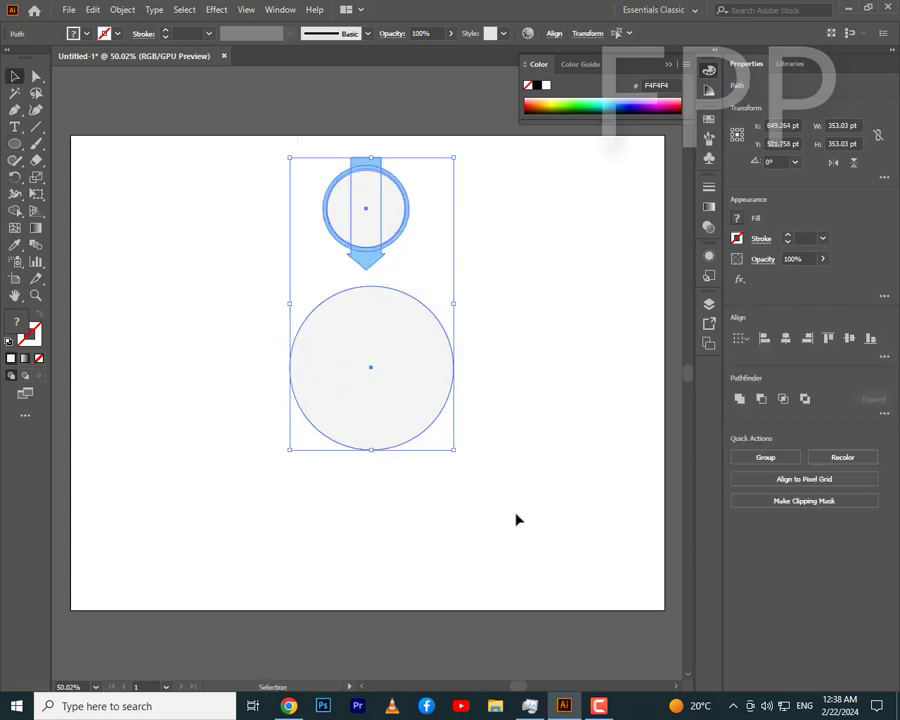
click(554, 33)
click(432, 72)
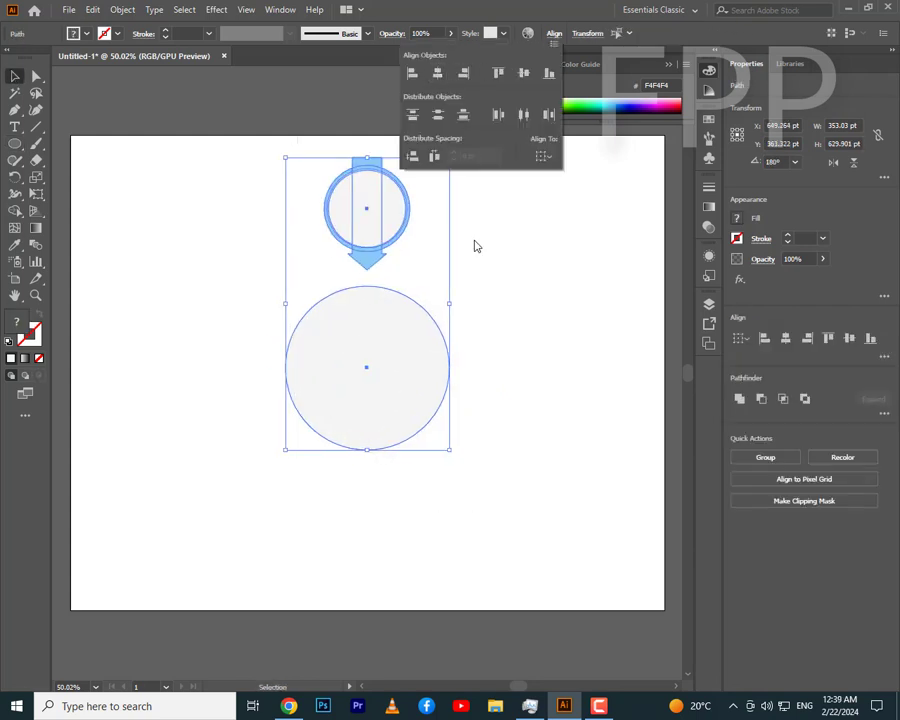
click(221, 432)
click(400, 352)
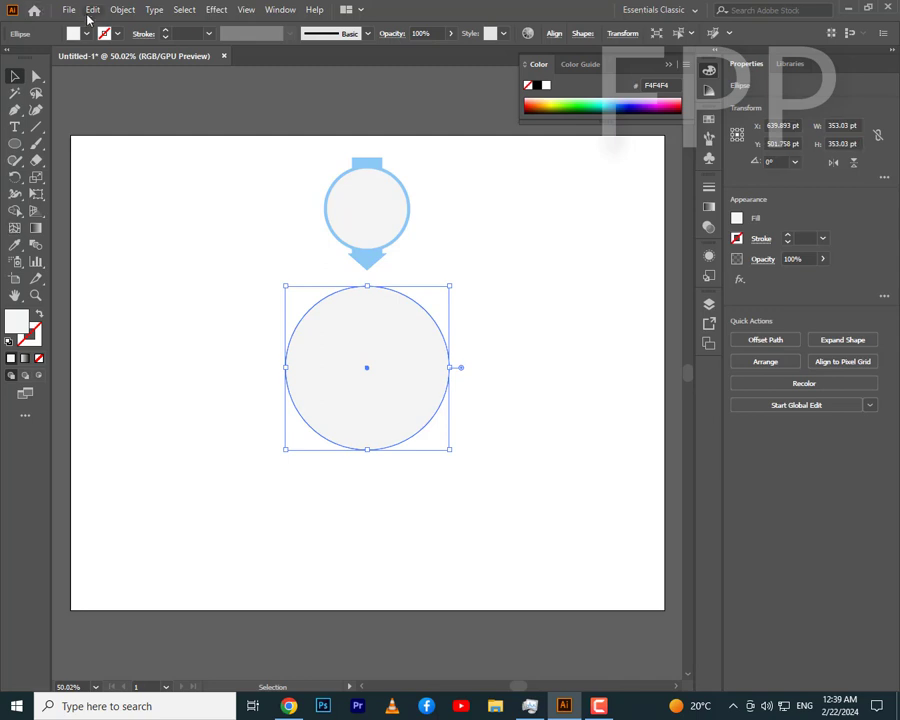
Preview a -8 pt Offset Path on the big circle.
click(122, 9)
mouse_move(138, 344)
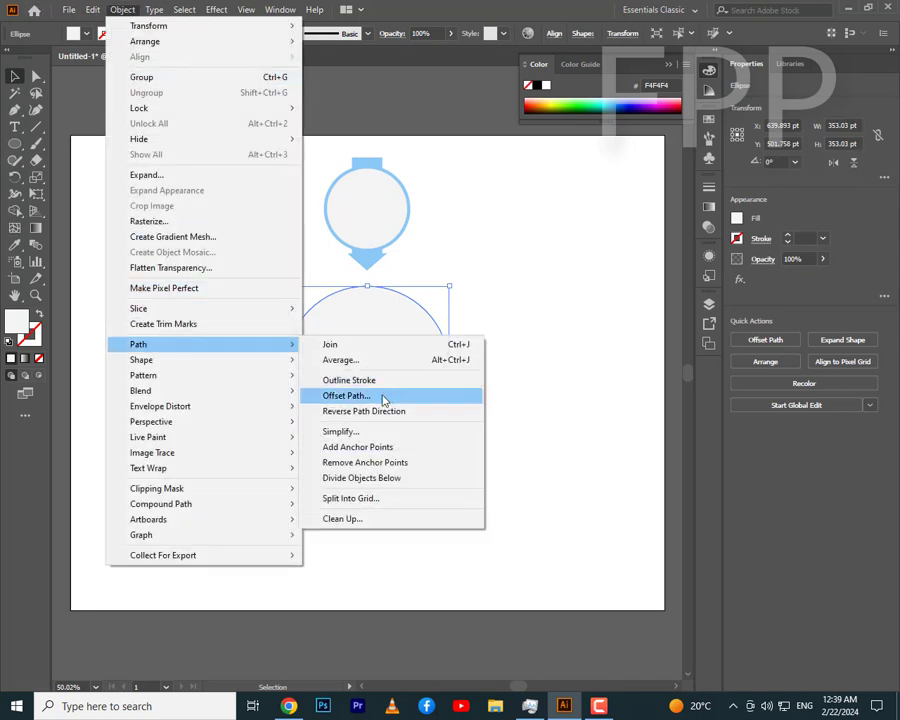
click(372, 398)
click(480, 398)
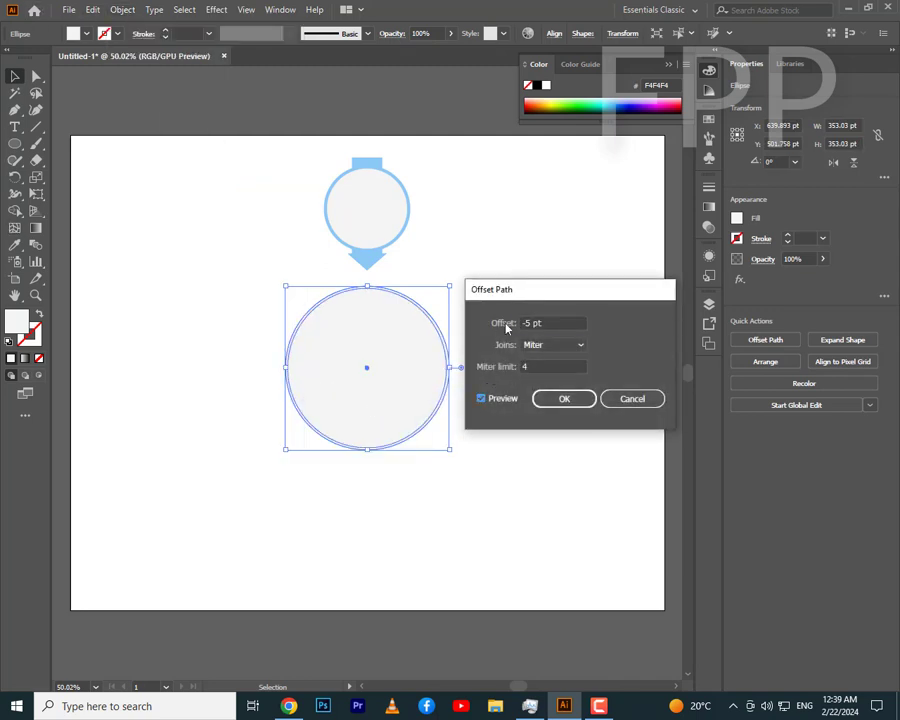
click(527, 321)
text(-8)
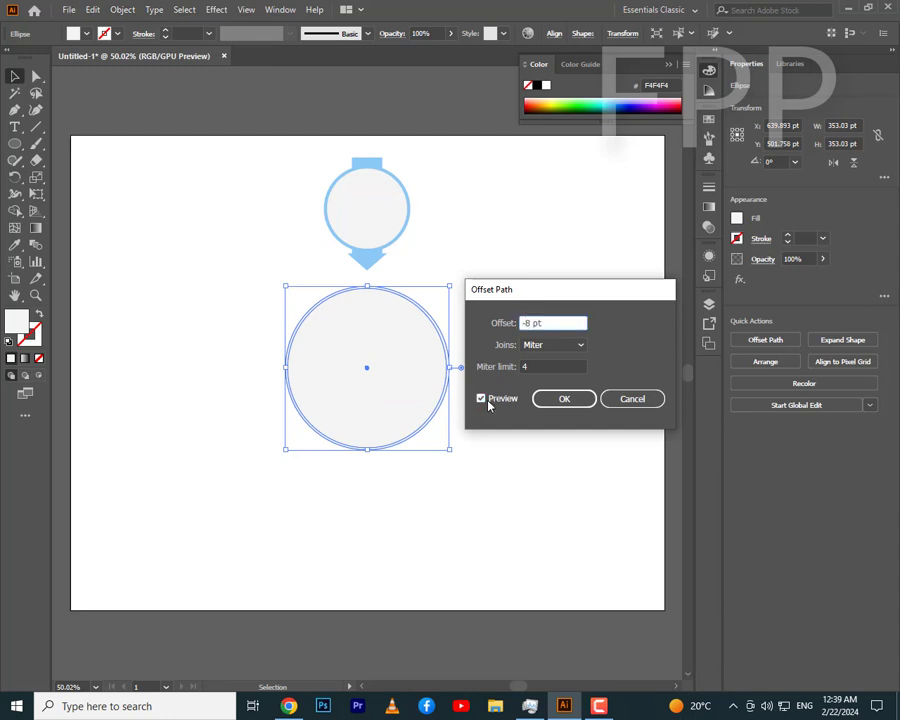
click(480, 398)
click(480, 398)
Apply the 8 pt inner offset, fill it white #FFFFFF, and bring up the Gradient panel.
click(568, 399)
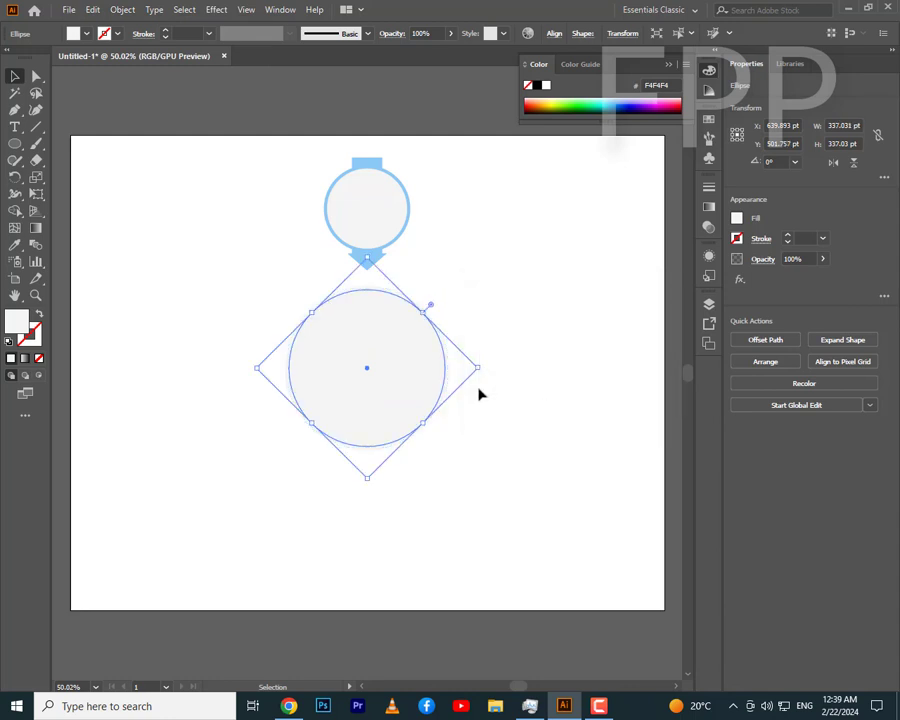
double_click(18, 322)
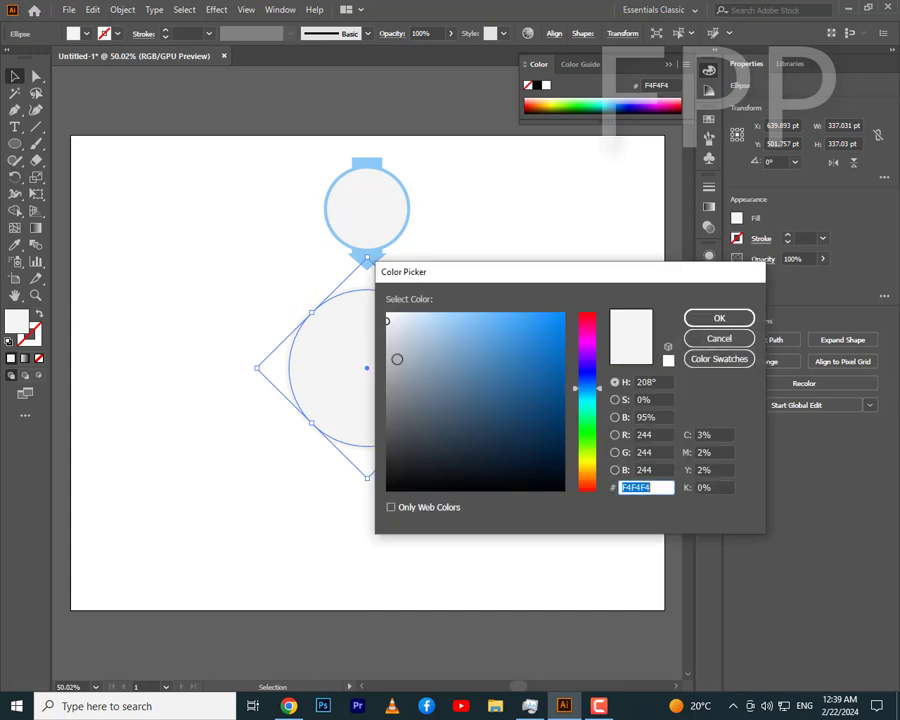
click(719, 318)
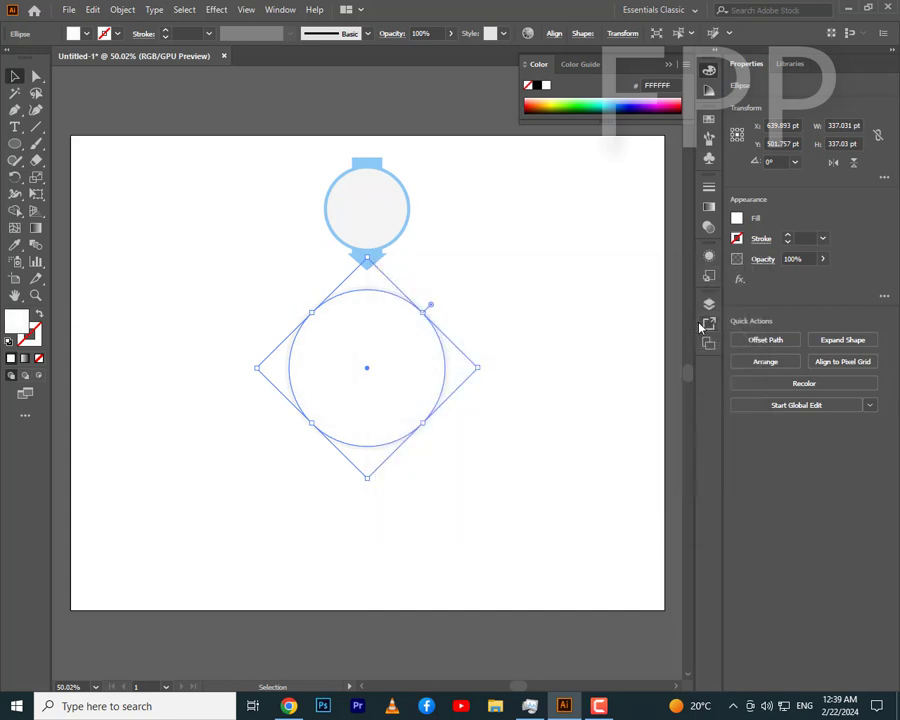
click(710, 208)
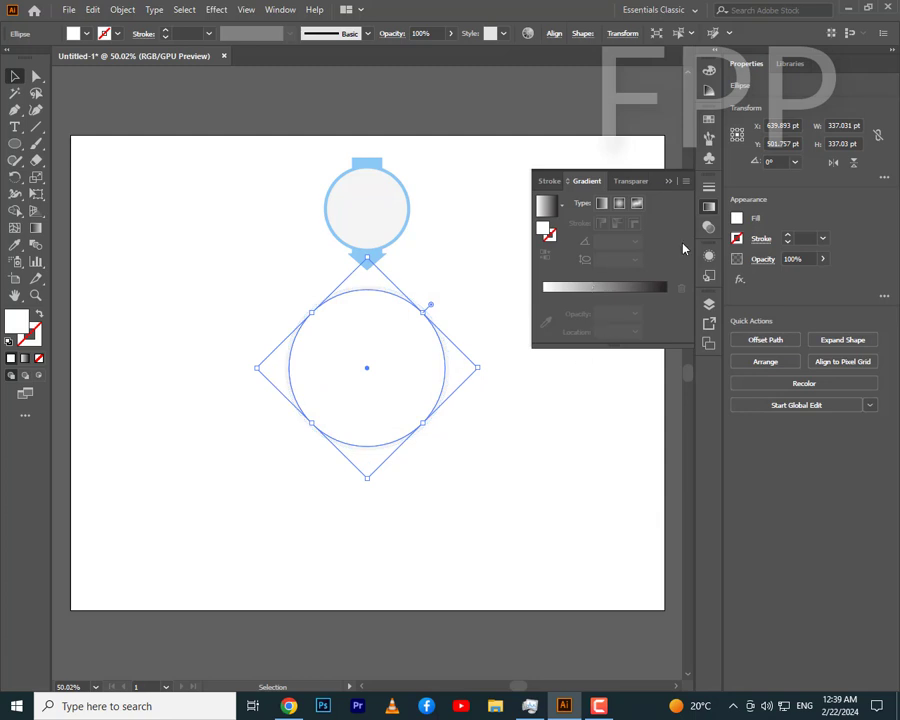
Apply a radial gradient to the inner circle and rearrange its colour stops.
click(545, 208)
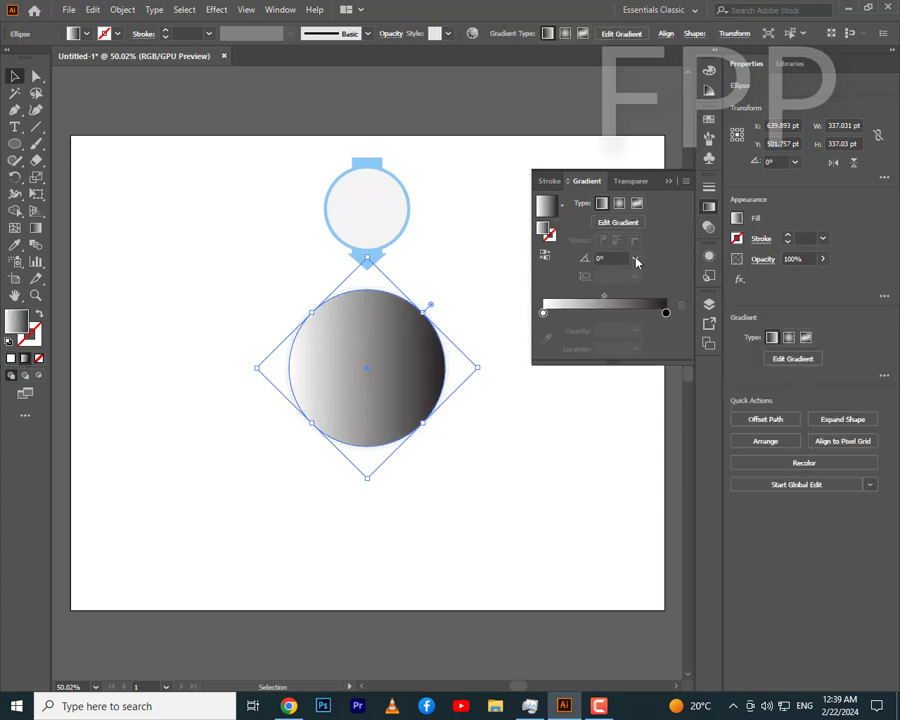
click(666, 313)
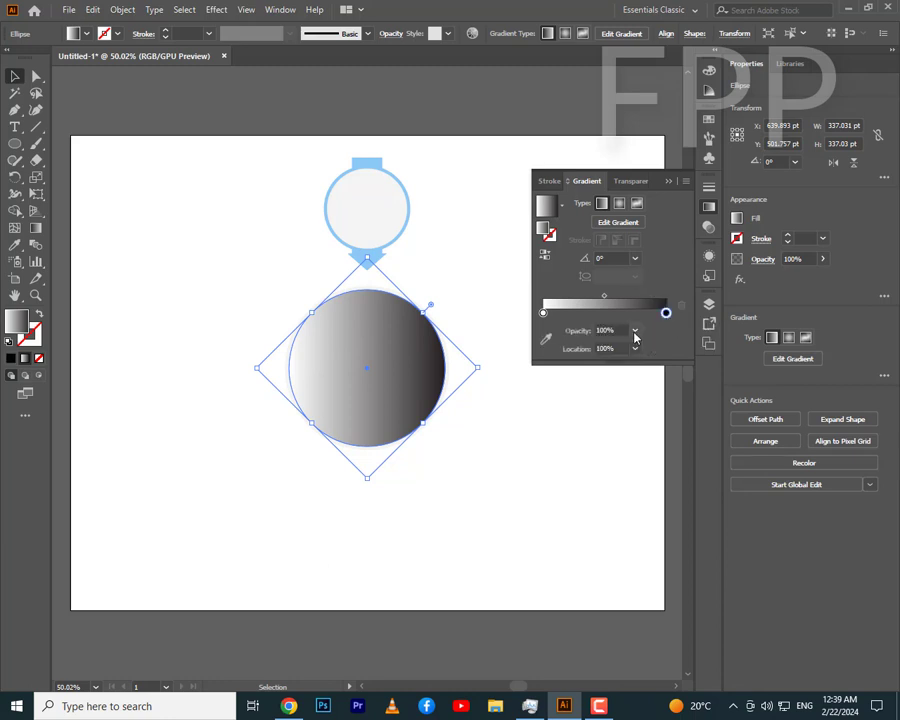
drag(603, 296, 597, 299)
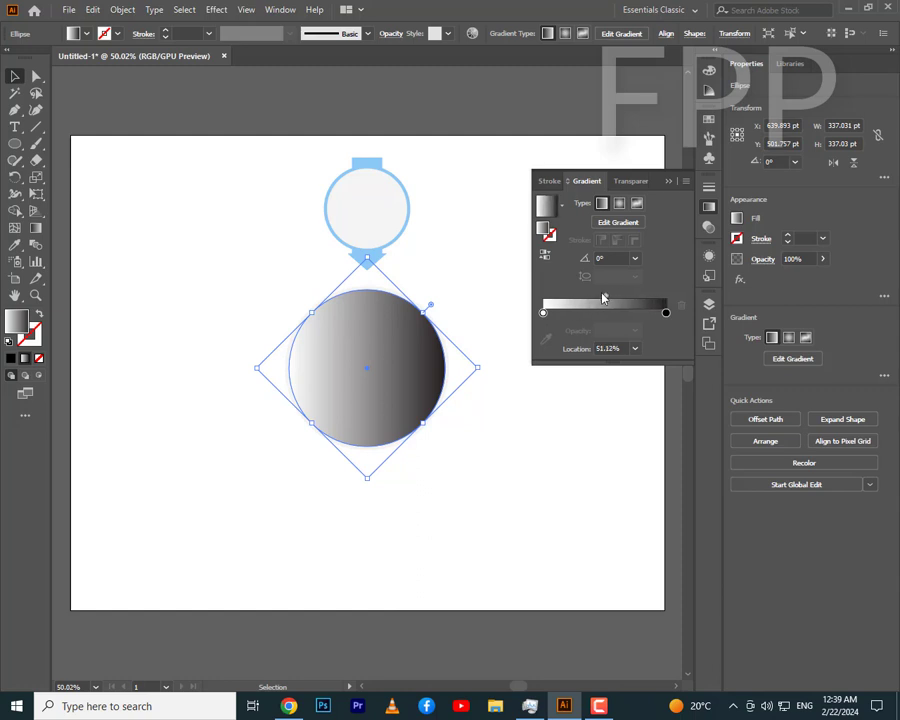
click(619, 203)
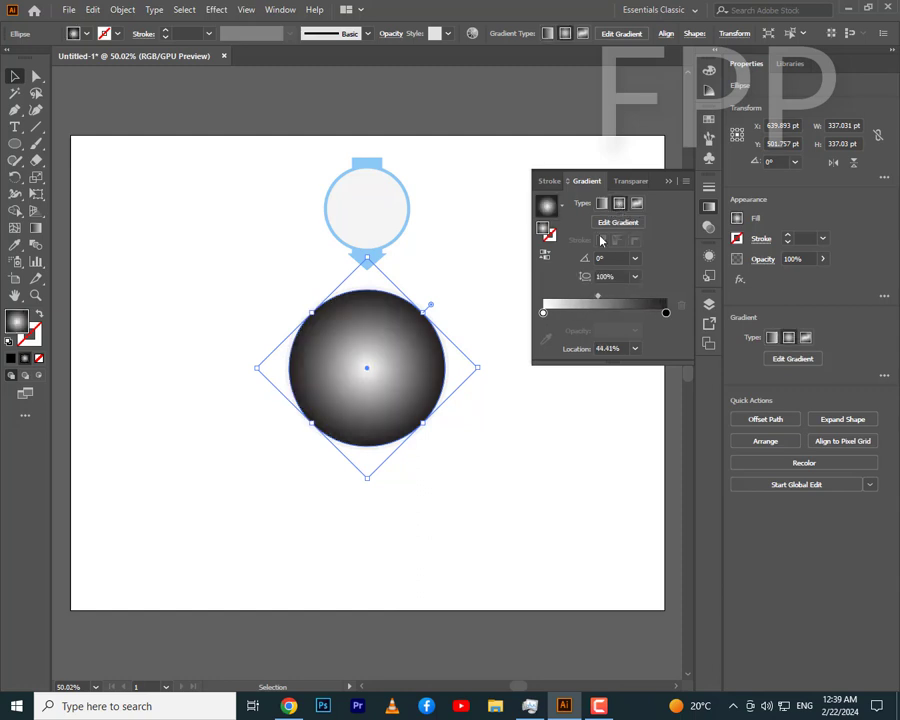
drag(665, 313, 598, 313)
drag(543, 313, 659, 313)
mouse_move(598, 313)
mouse_down()
mouse_move(543, 313)
mouse_move(680, 316)
mouse_move(520, 314)
mouse_up()
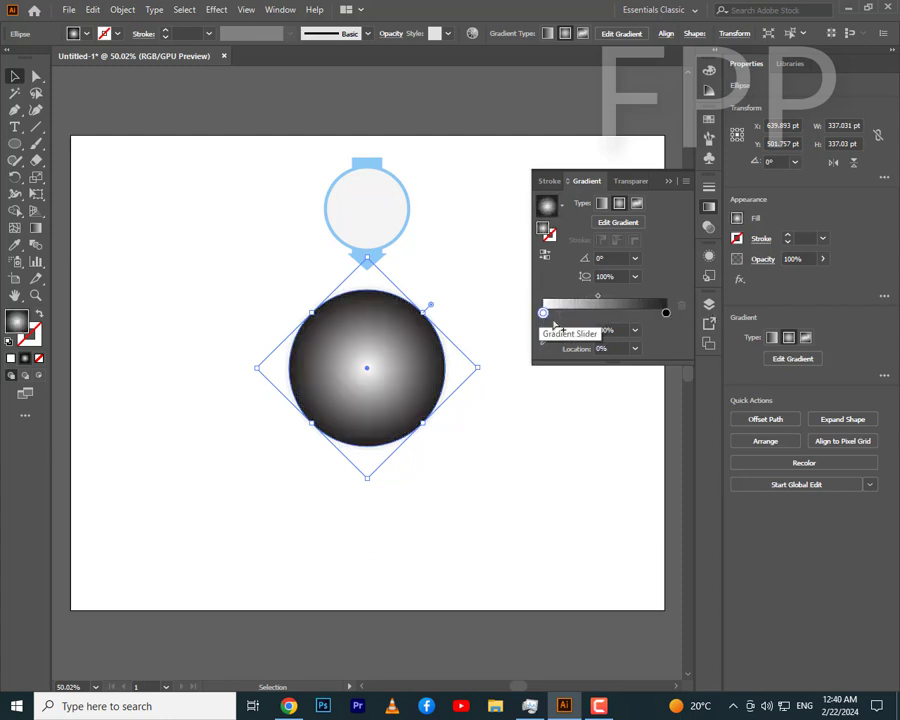
Fade the gradient's right stop to 10% opacity, keeping the gradient round.
click(666, 313)
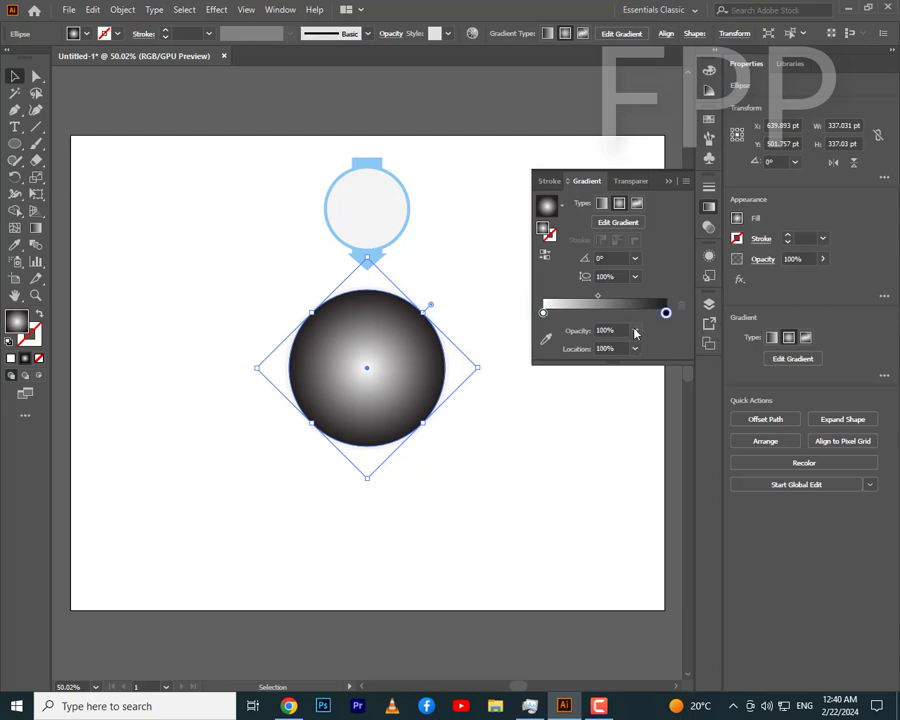
click(635, 331)
click(645, 359)
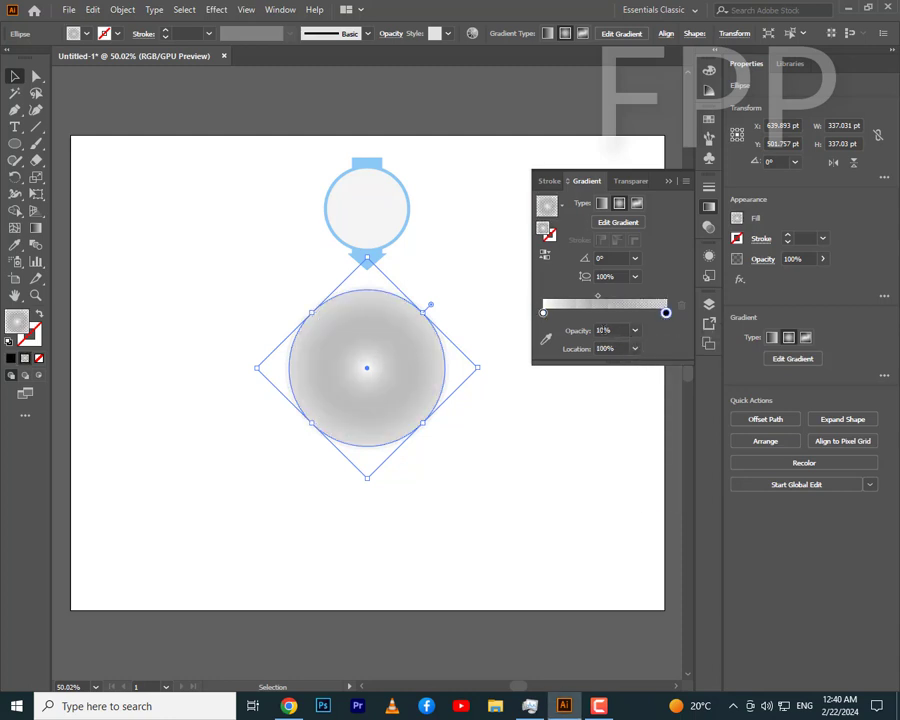
click(633, 287)
click(655, 309)
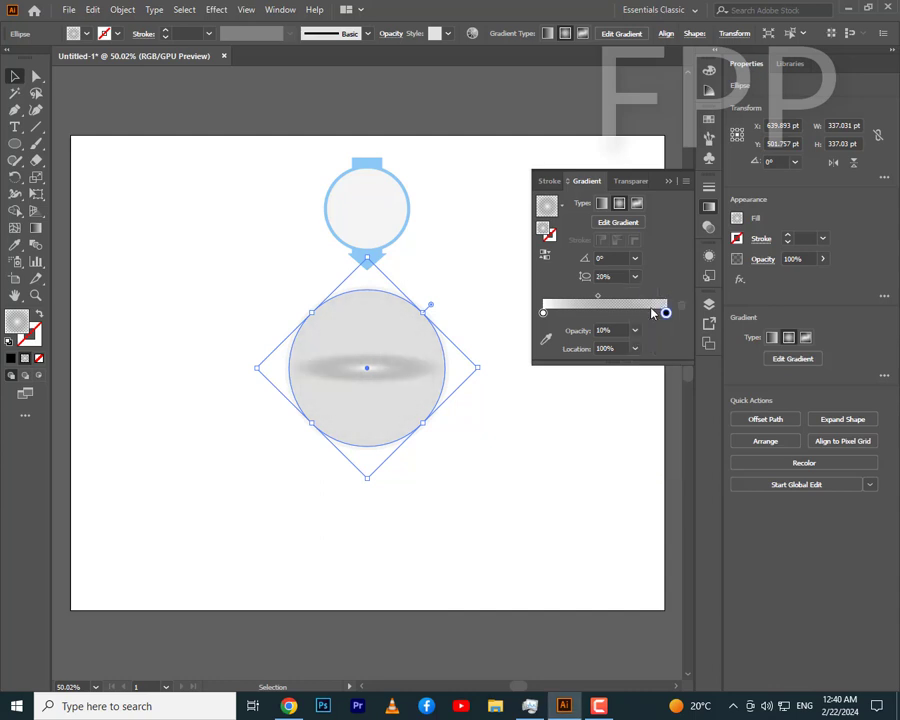
key(ctrl+z)
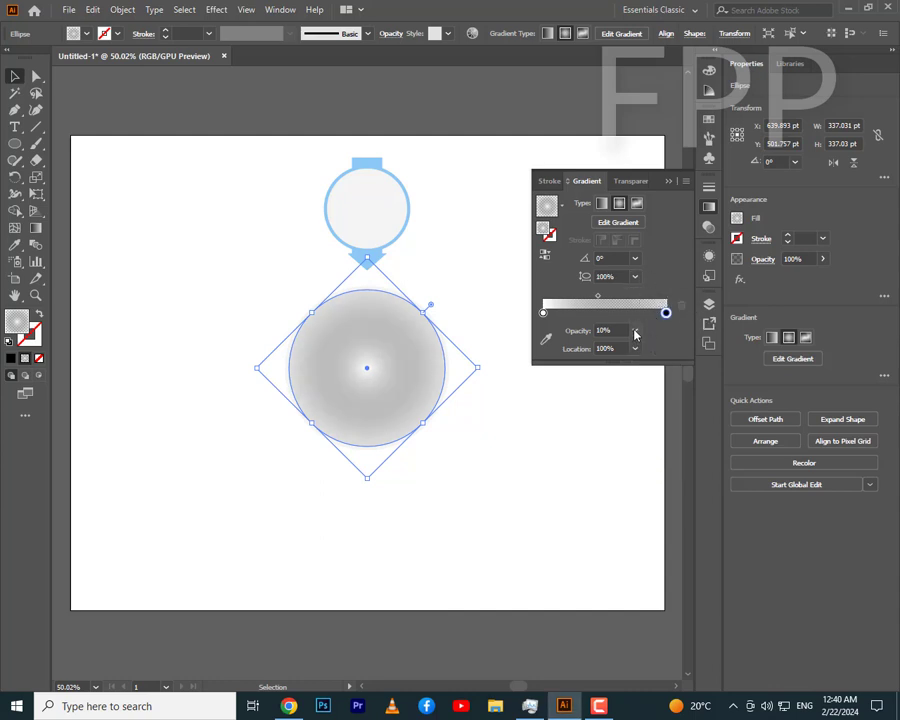
Lower the circle's object opacity to 10%.
click(823, 259)
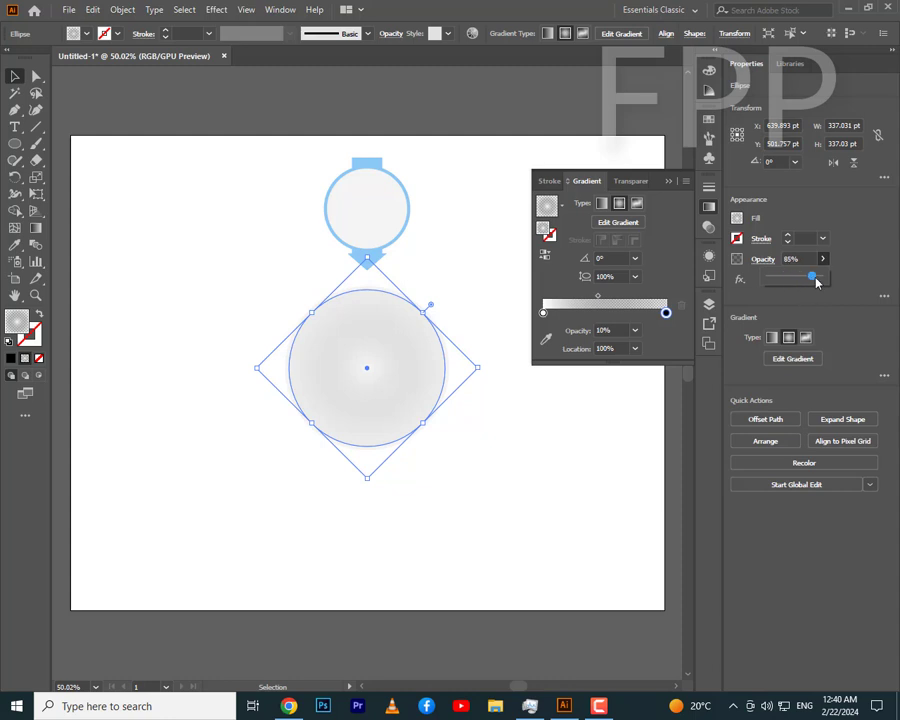
drag(816, 283, 793, 283)
click(709, 255)
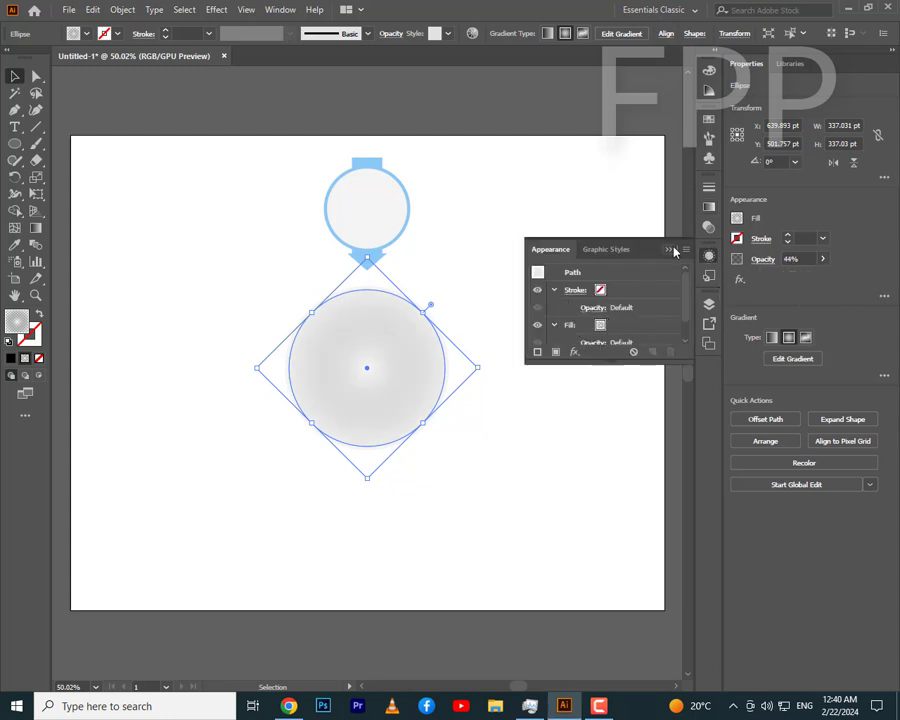
click(674, 251)
click(822, 259)
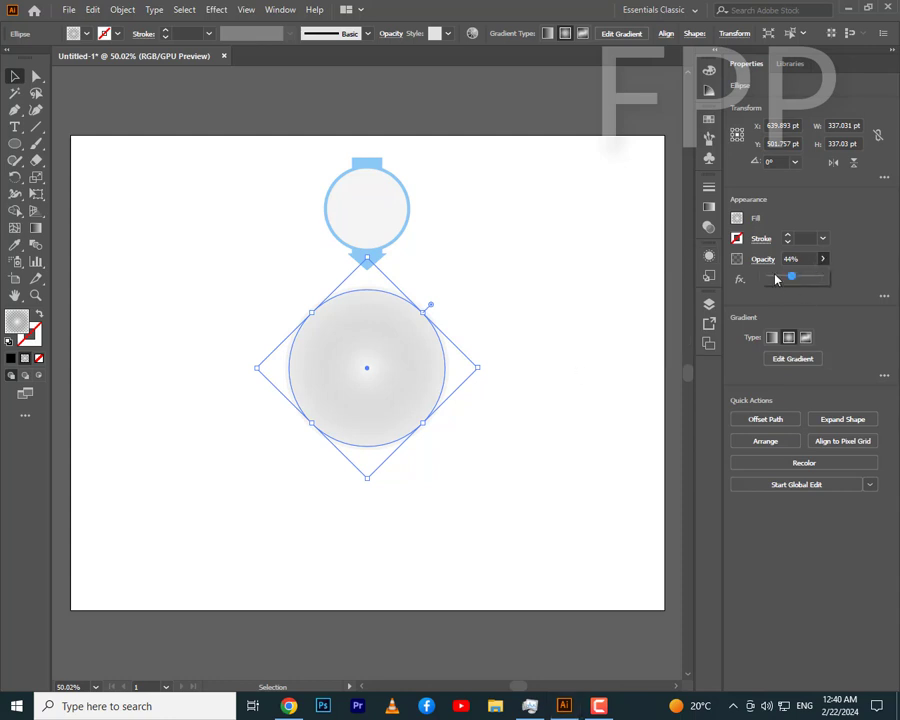
drag(776, 279, 768, 280)
click(164, 410)
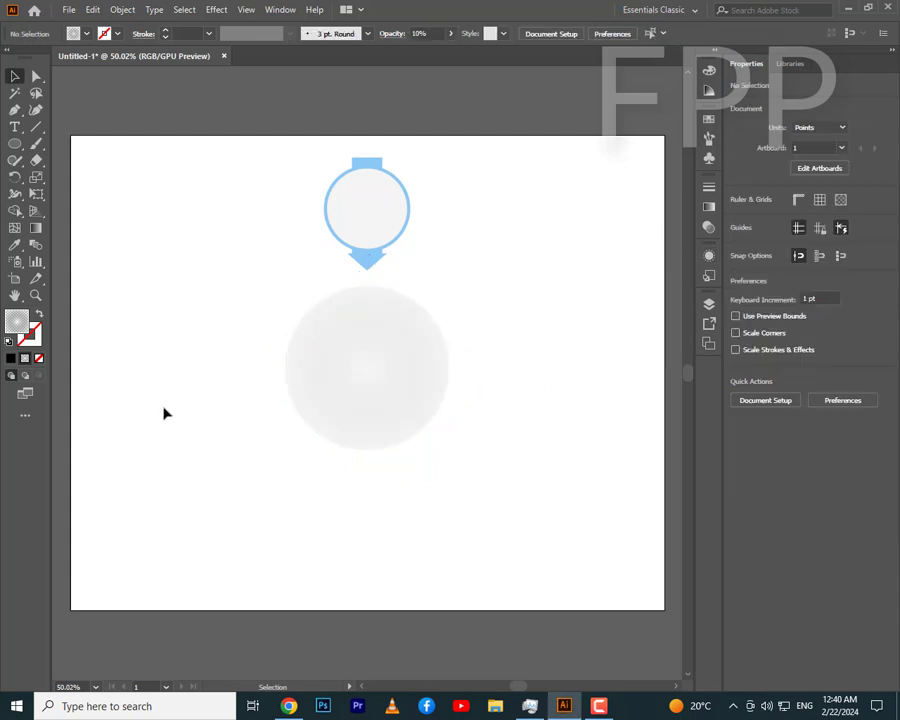
Add a Drop Shadow to the lower circle: opacity 58%, X/Y offsets 4 pt, blur 11 pt.
click(446, 388)
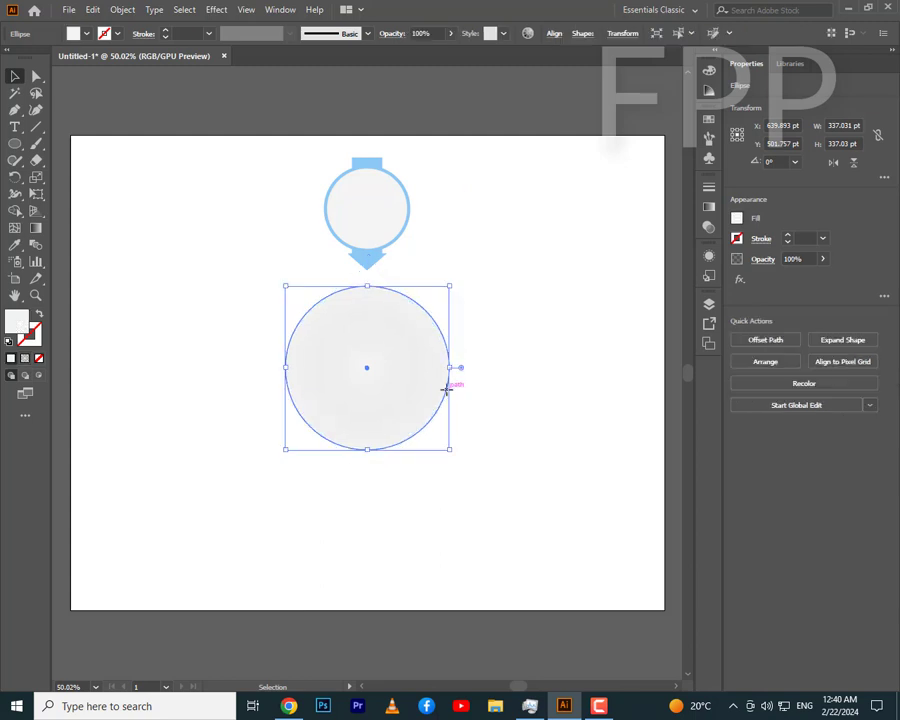
click(216, 9)
mouse_move(235, 168)
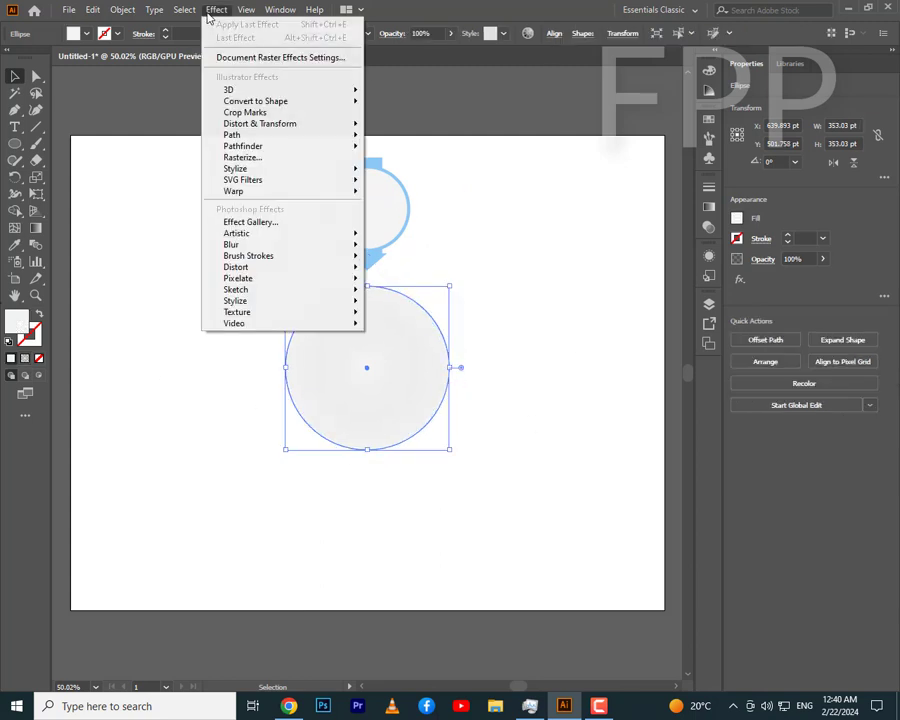
click(412, 171)
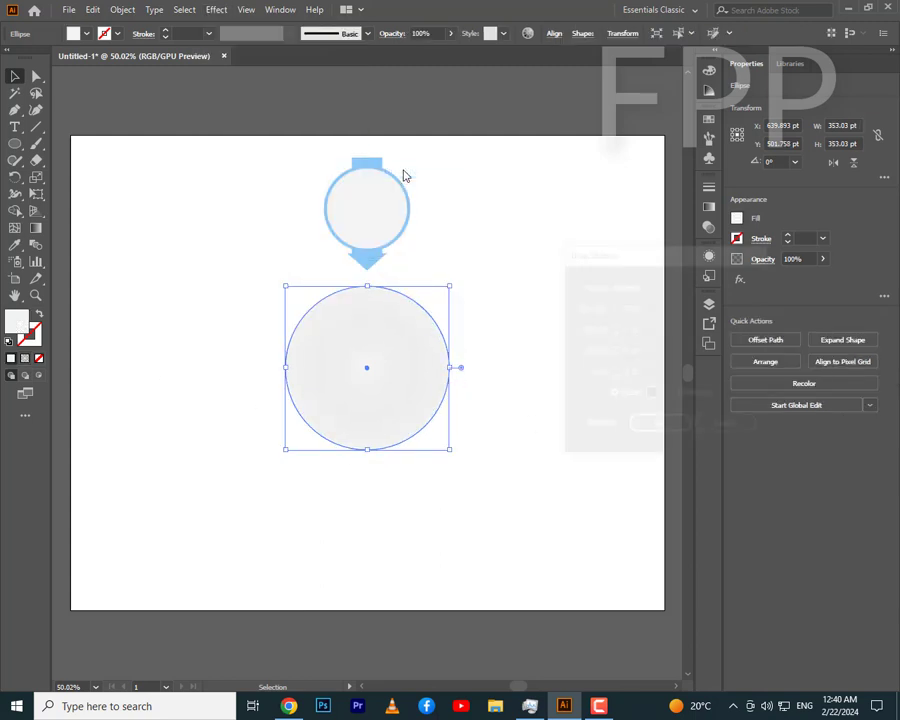
click(578, 427)
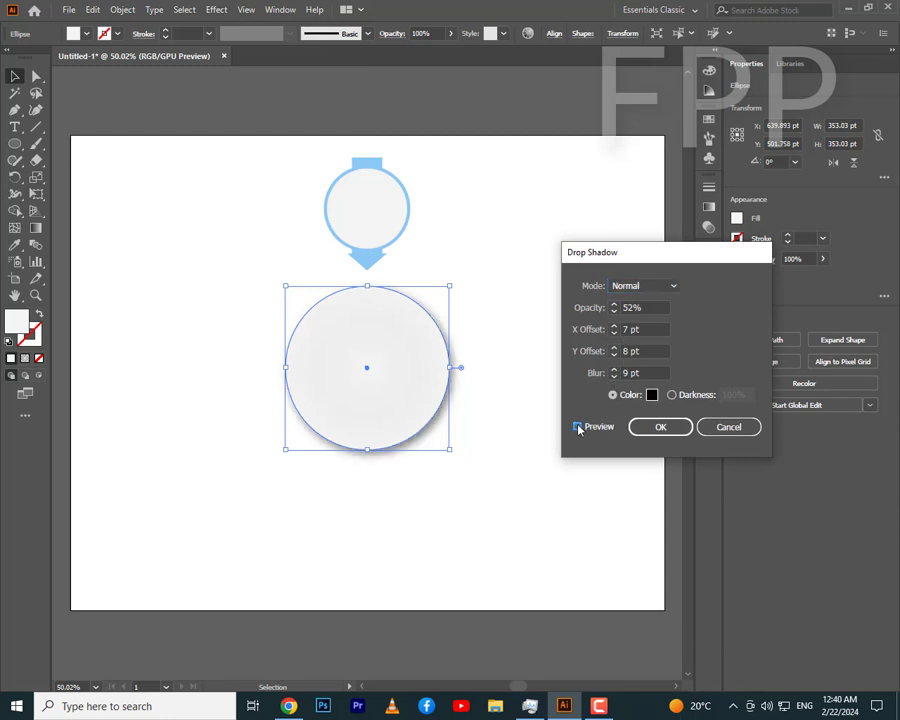
click(614, 355)
click(615, 306)
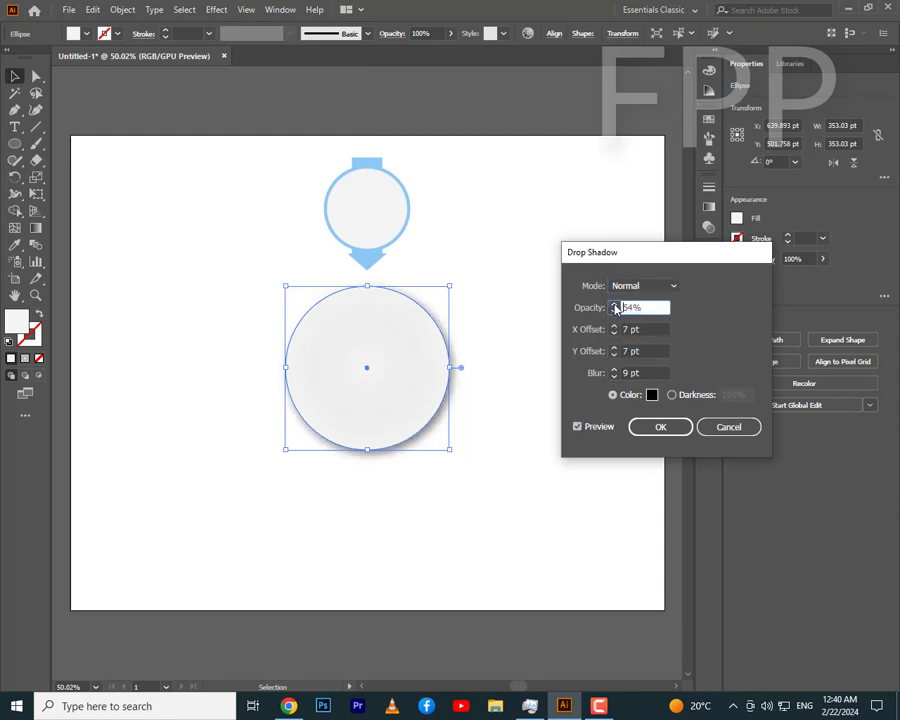
click(611, 331)
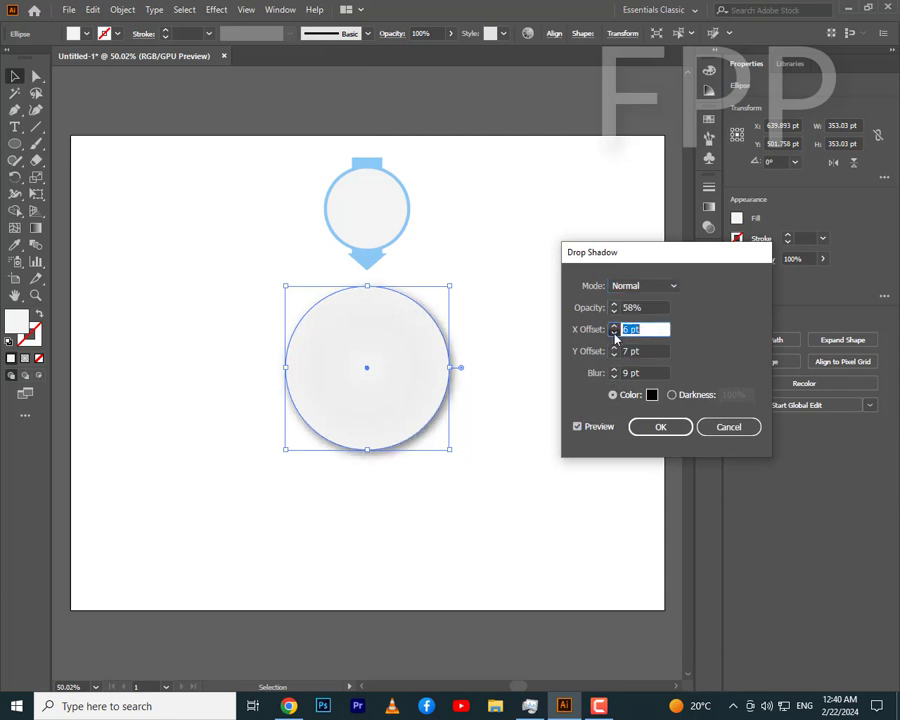
text(4)
click(615, 356)
text(4)
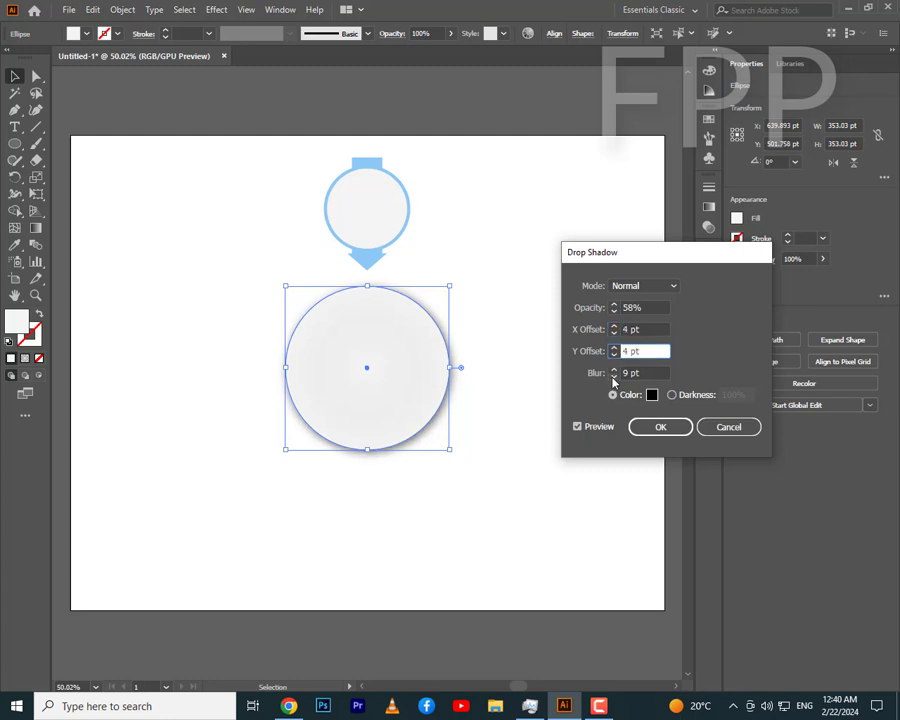
click(614, 370)
click(614, 370)
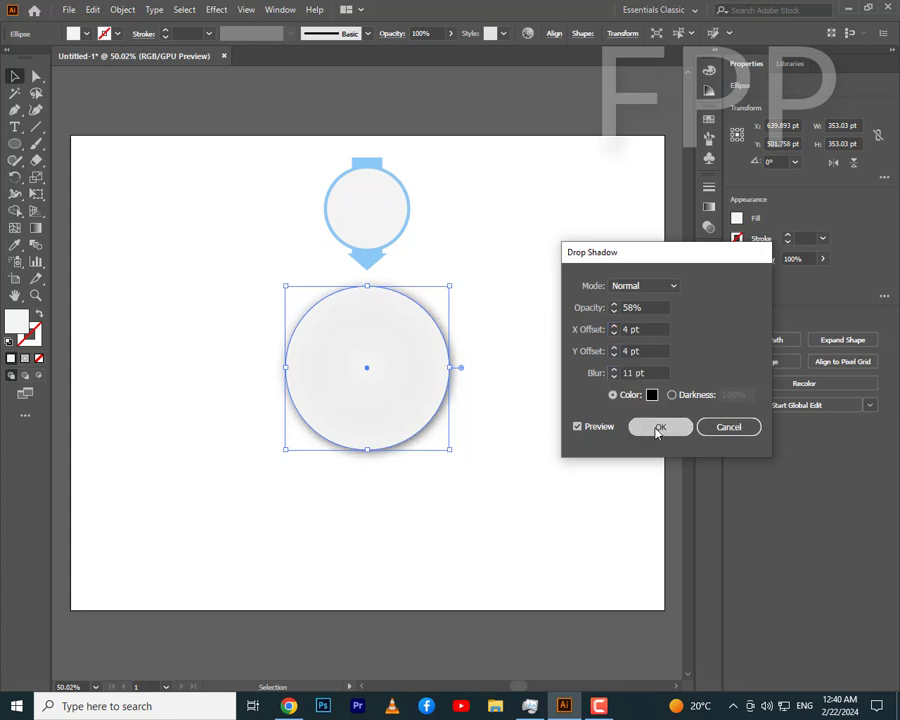
click(660, 427)
click(508, 297)
Browse the symbol libraries, previewing and closing the Communication library.
drag(368, 204, 368, 204)
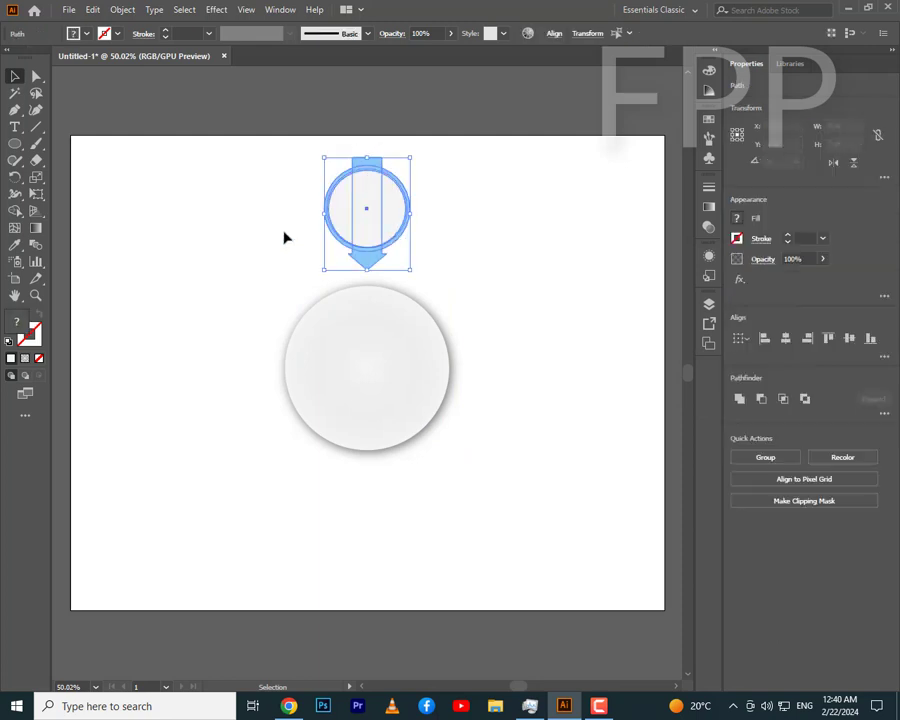
click(283, 237)
click(709, 158)
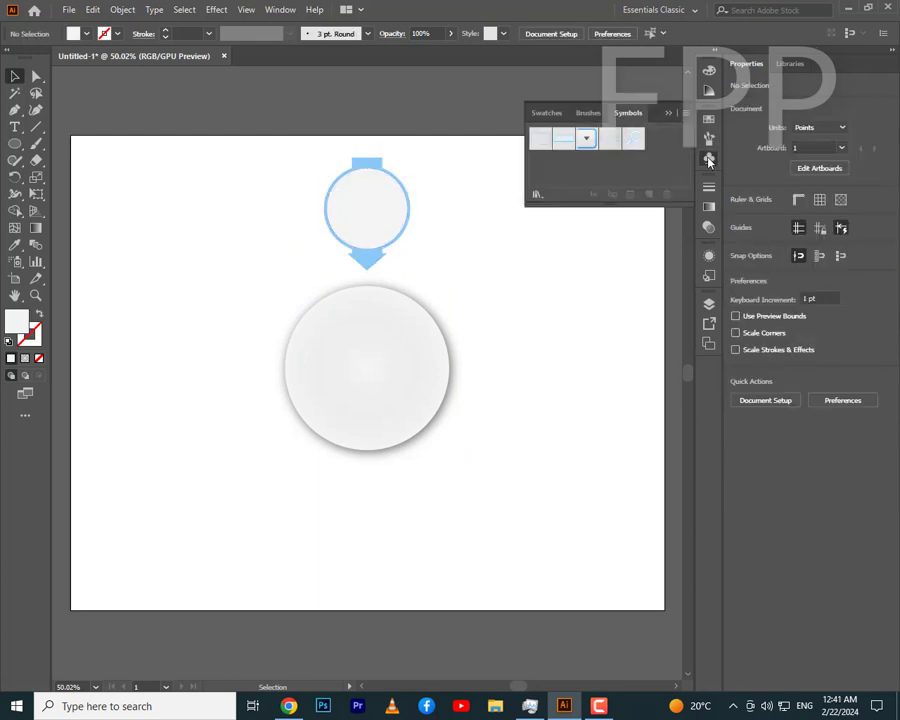
click(659, 117)
click(709, 158)
click(537, 194)
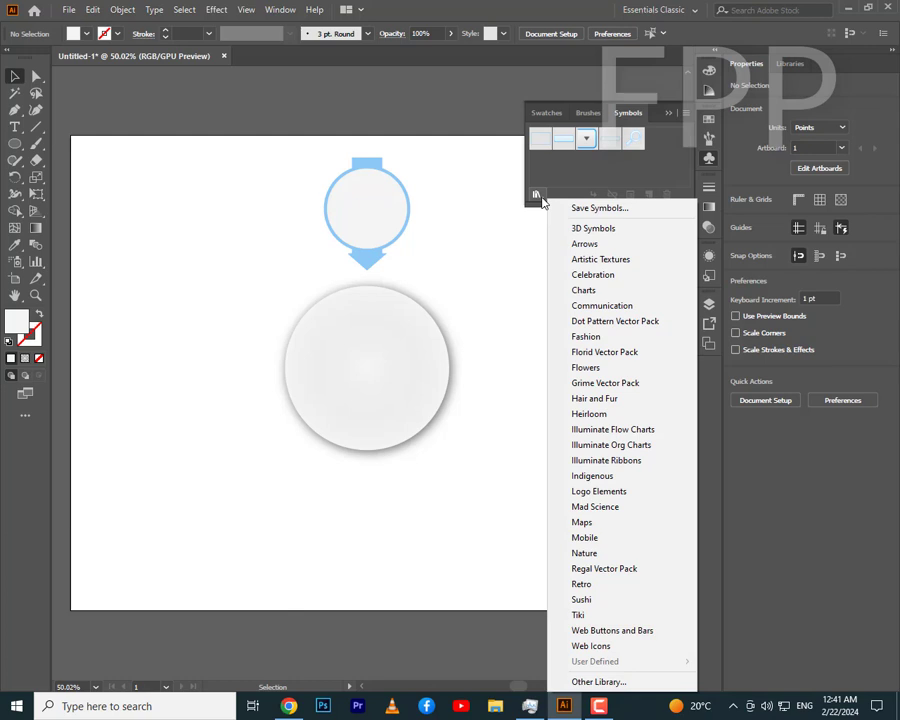
click(604, 305)
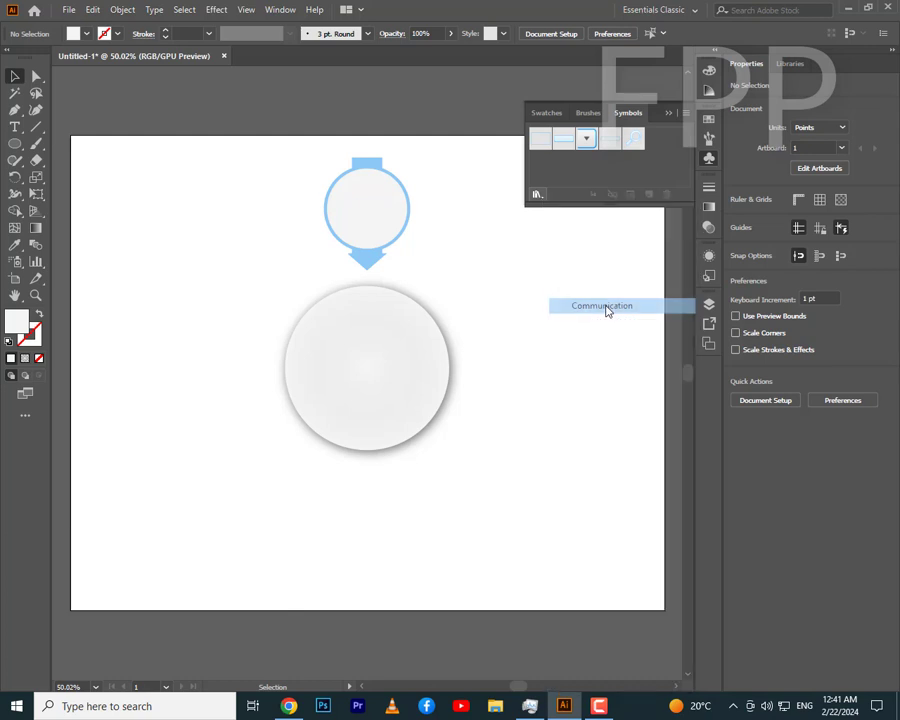
drag(466, 327, 552, 275)
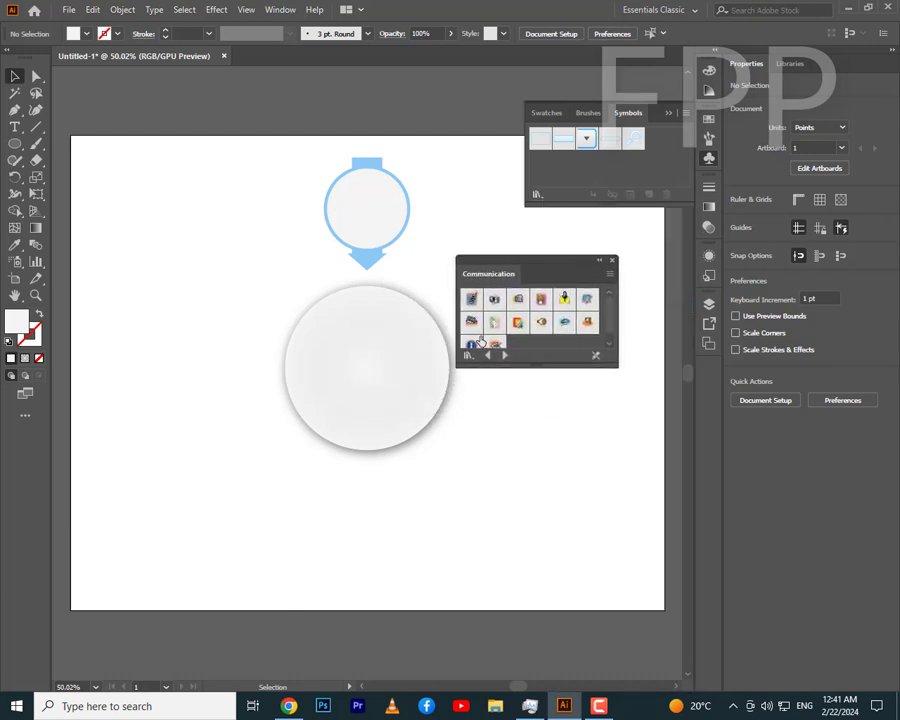
click(611, 263)
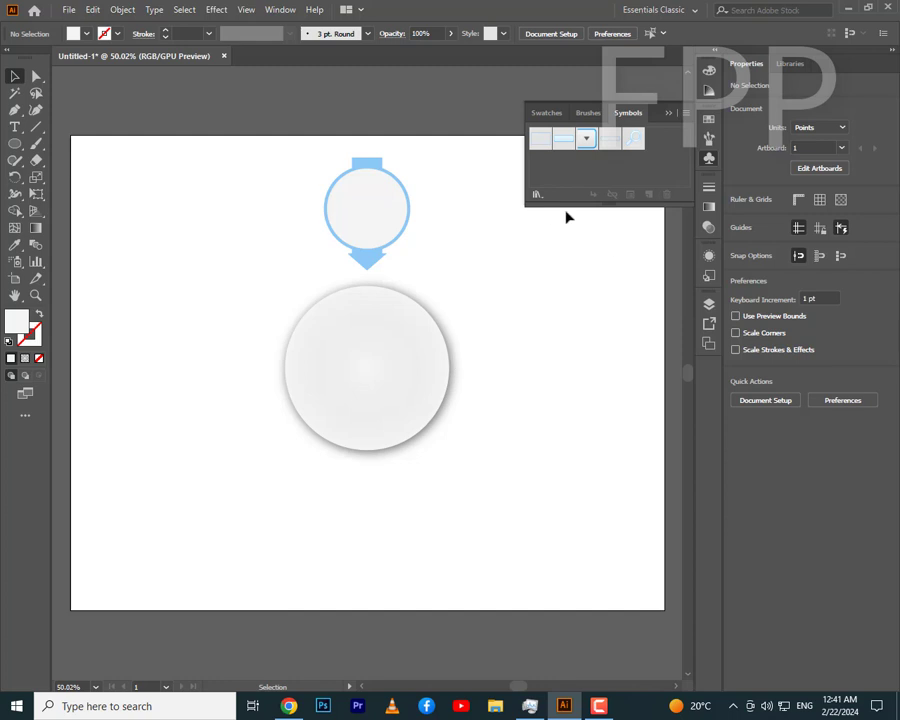
Add the grey Mobile icons, including calendar, globe, note, cart and lock, to the document's symbols.
click(536, 195)
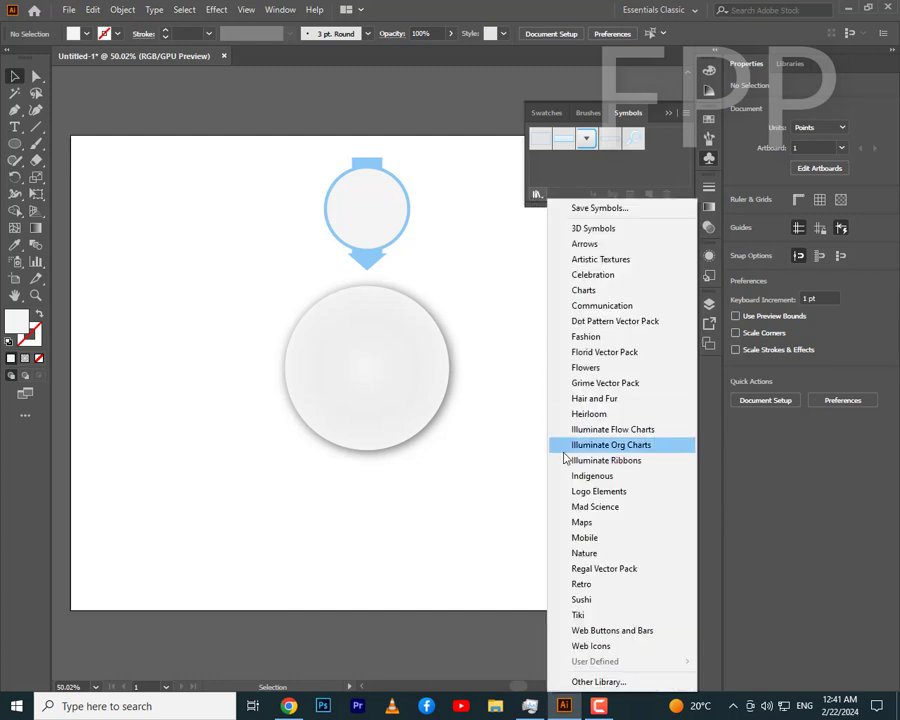
click(586, 537)
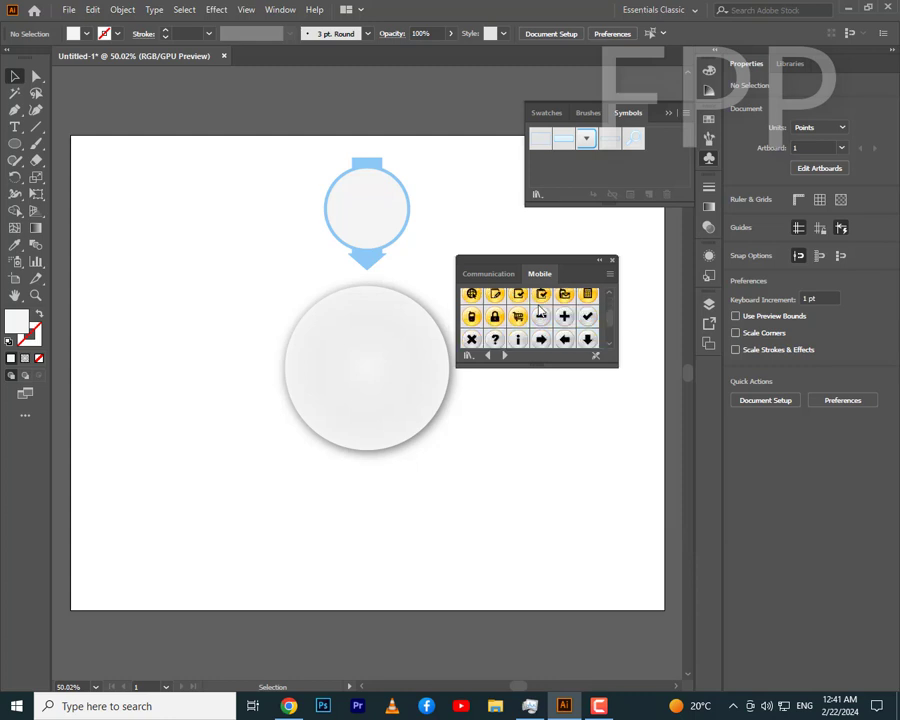
scroll(539, 312, down, 2)
click(518, 335)
click(518, 311)
click(541, 311)
click(564, 311)
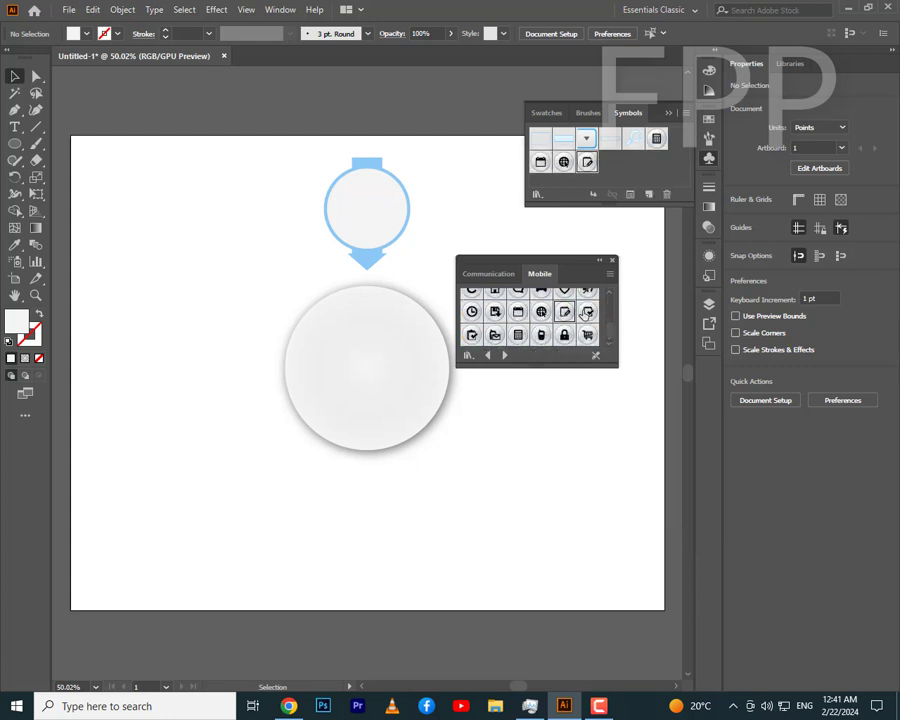
click(588, 311)
click(588, 335)
click(564, 335)
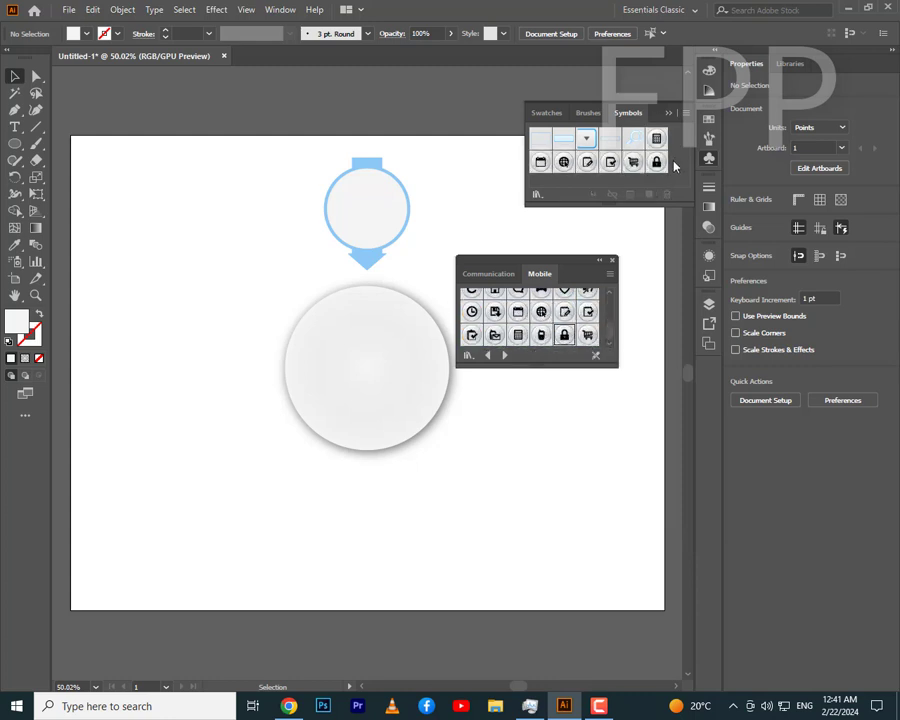
Place the Calendar - Grey symbol onto the top circle.
click(612, 261)
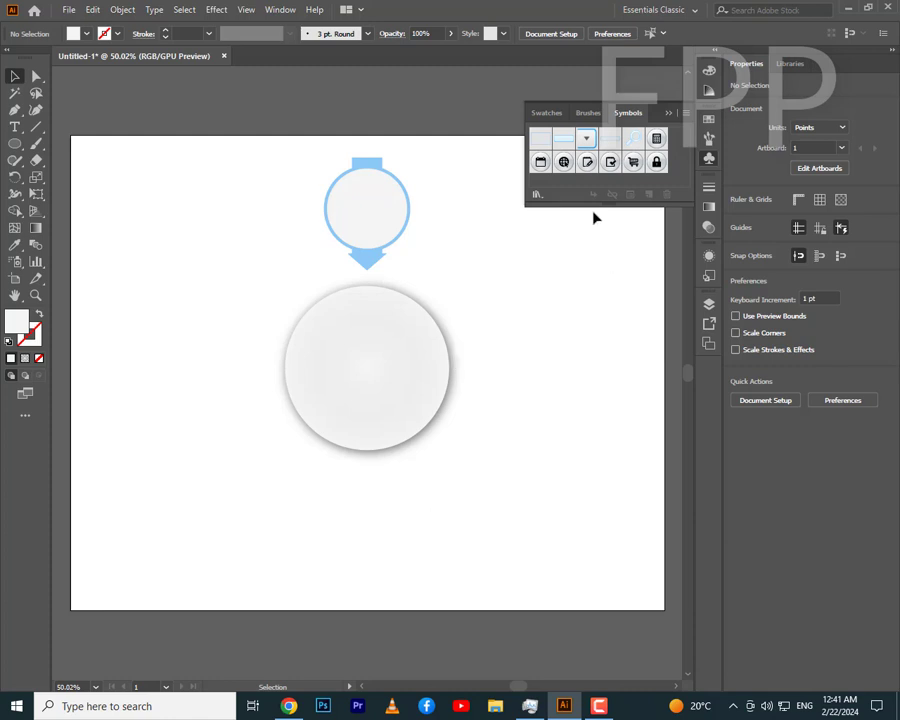
click(540, 162)
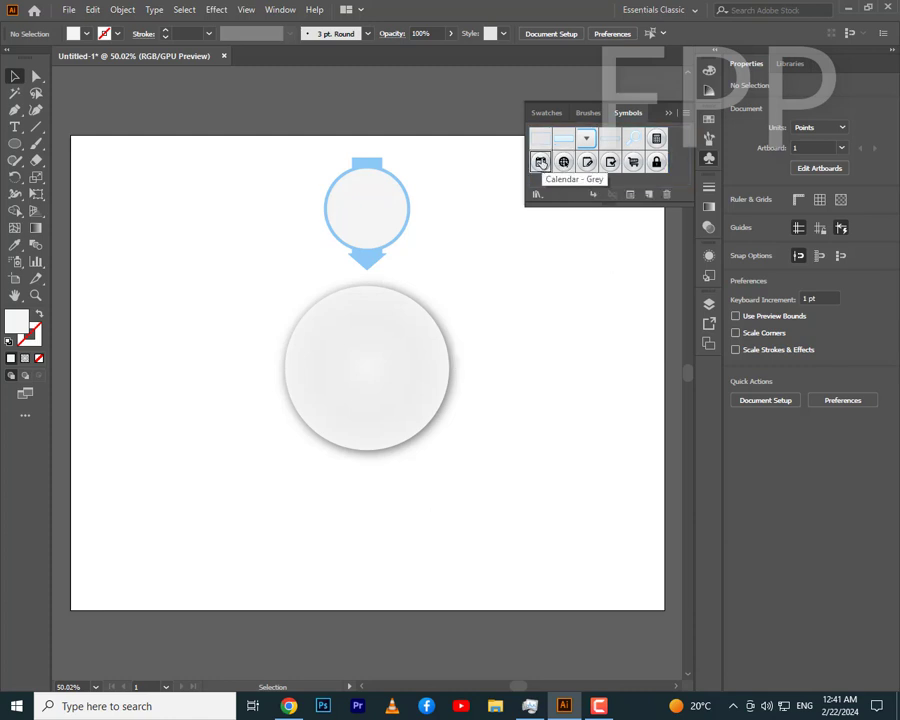
mouse_move(540, 162)
mouse_down()
mouse_move(346, 186)
mouse_move(370, 196)
mouse_up()
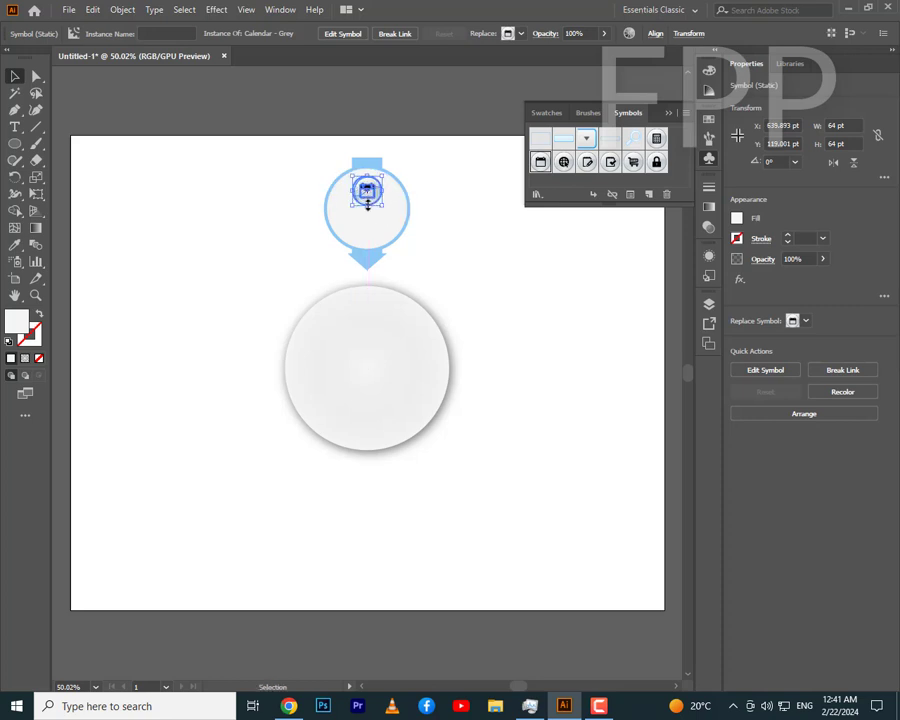
Add the title 'Title 01 Here' centred under the calendar icon.
click(424, 210)
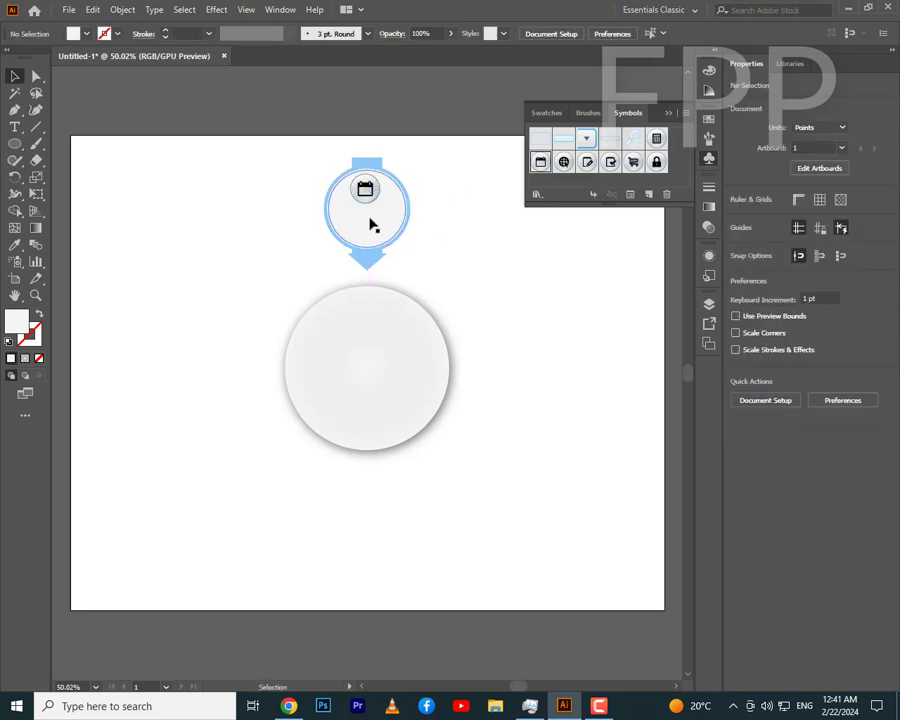
key(ctrl+1)
scroll(372, 300, up, 5)
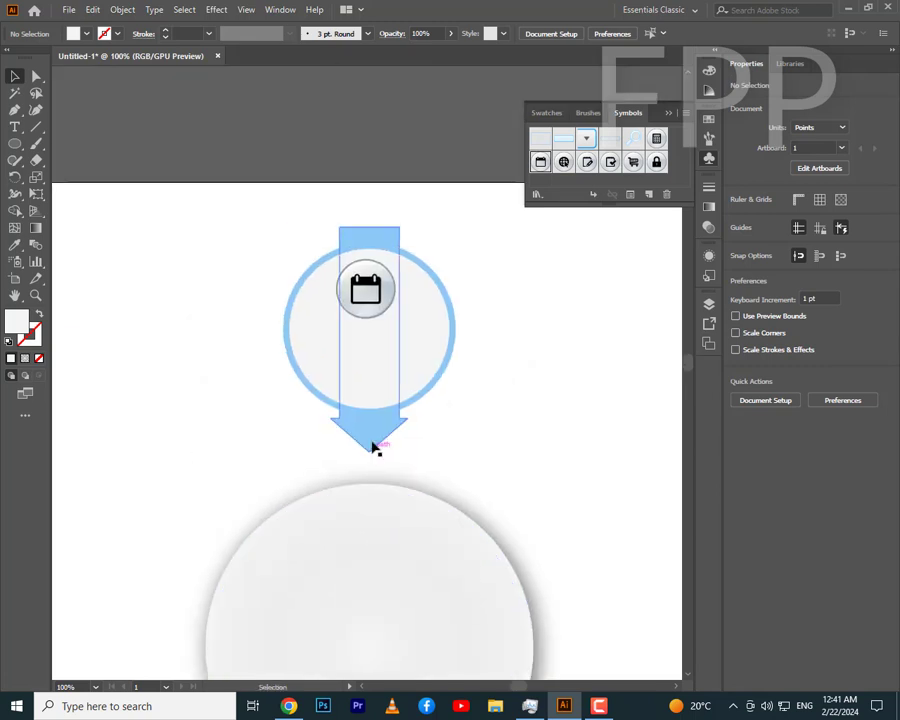
key(t)
click(330, 338)
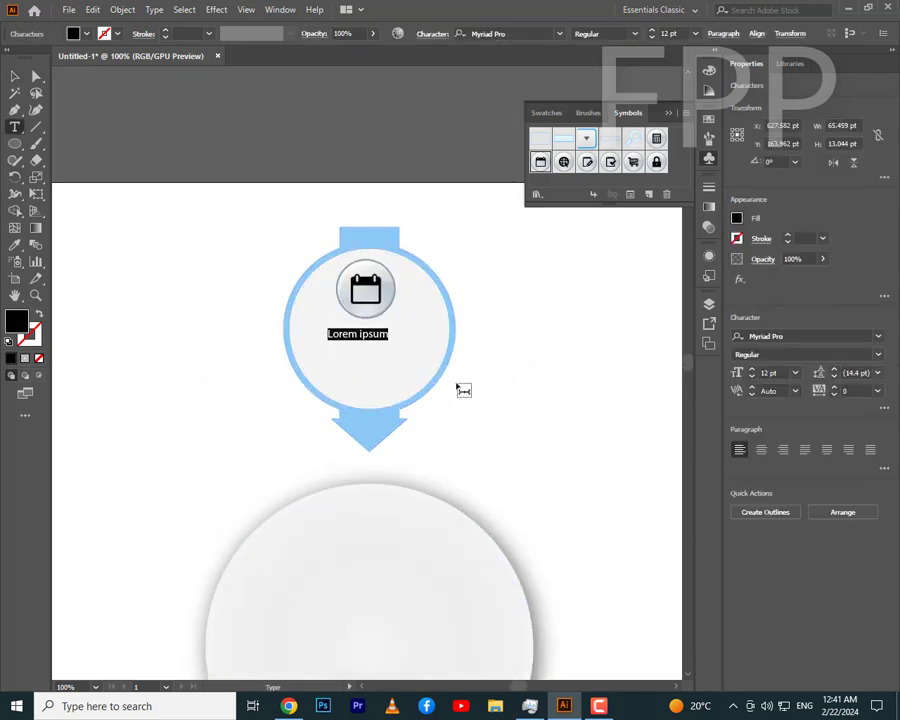
text(Title 01 Here)
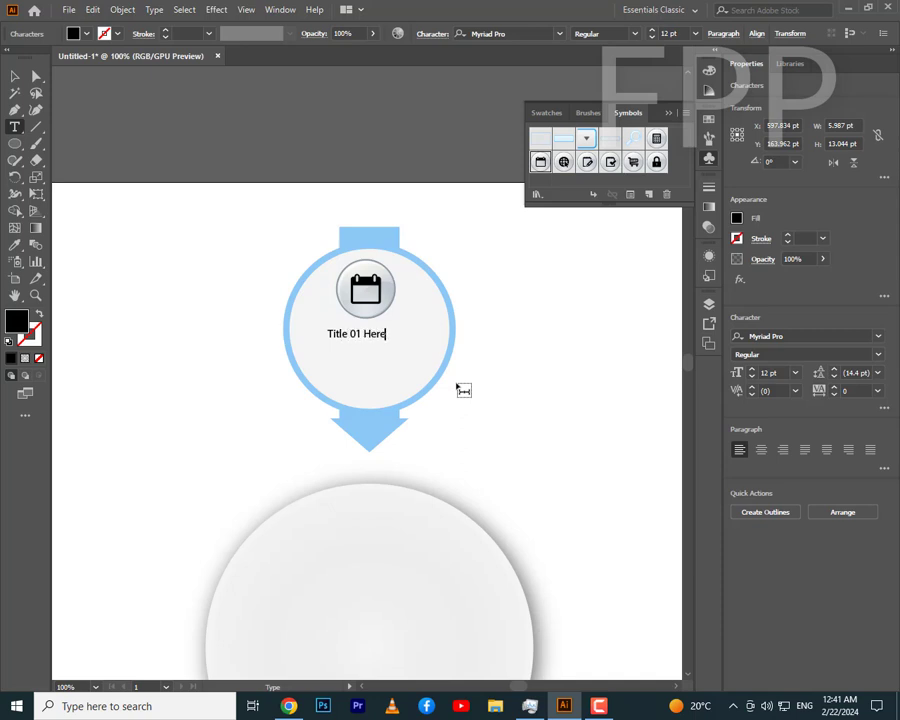
key(Escape)
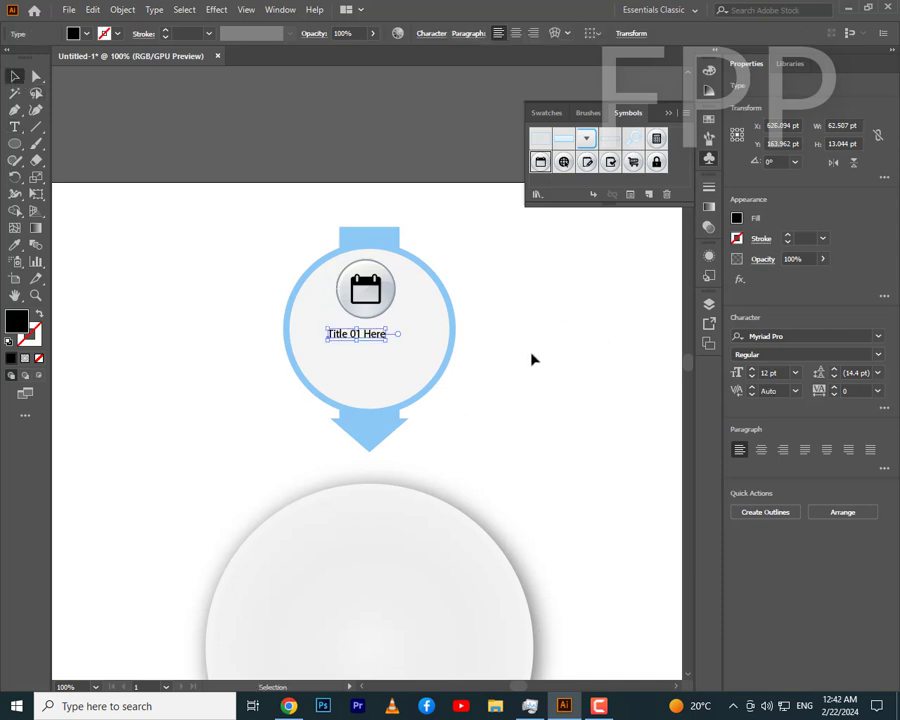
click(530, 358)
key(t)
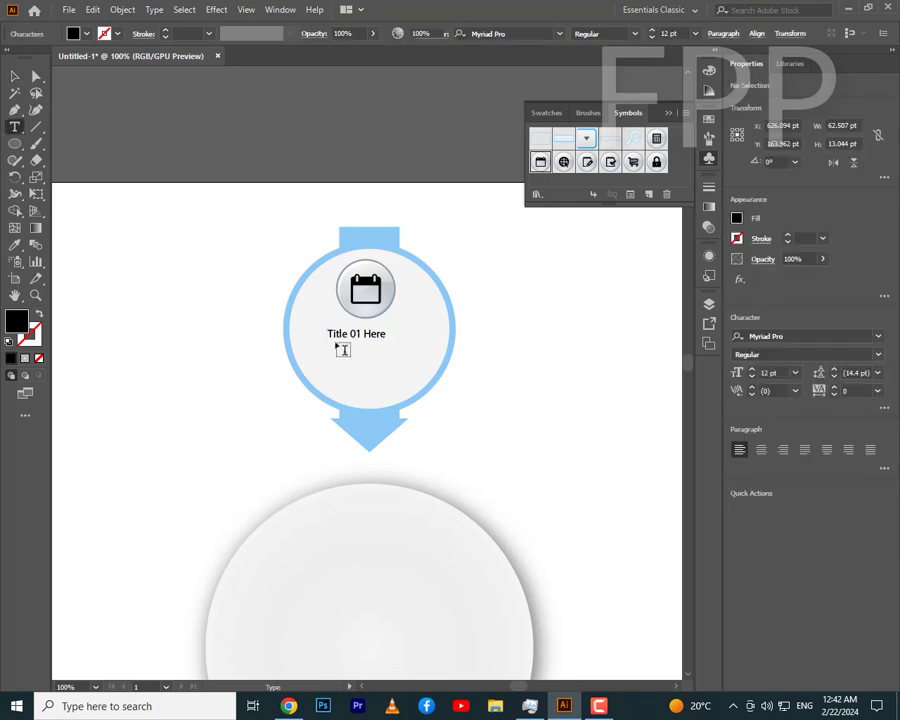
click(15, 76)
drag(334, 336, 356, 328)
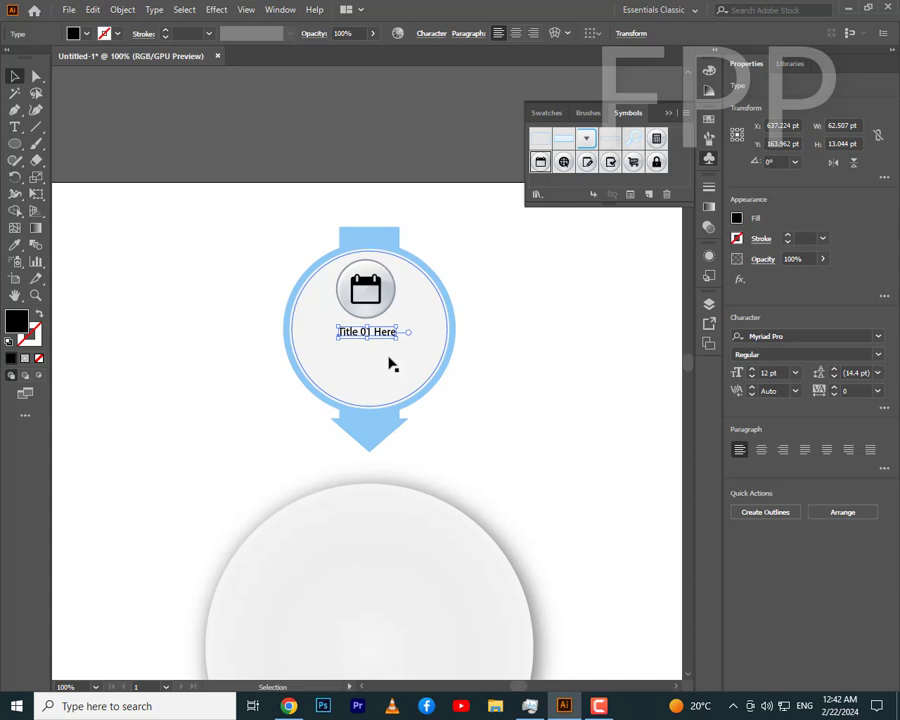
click(520, 313)
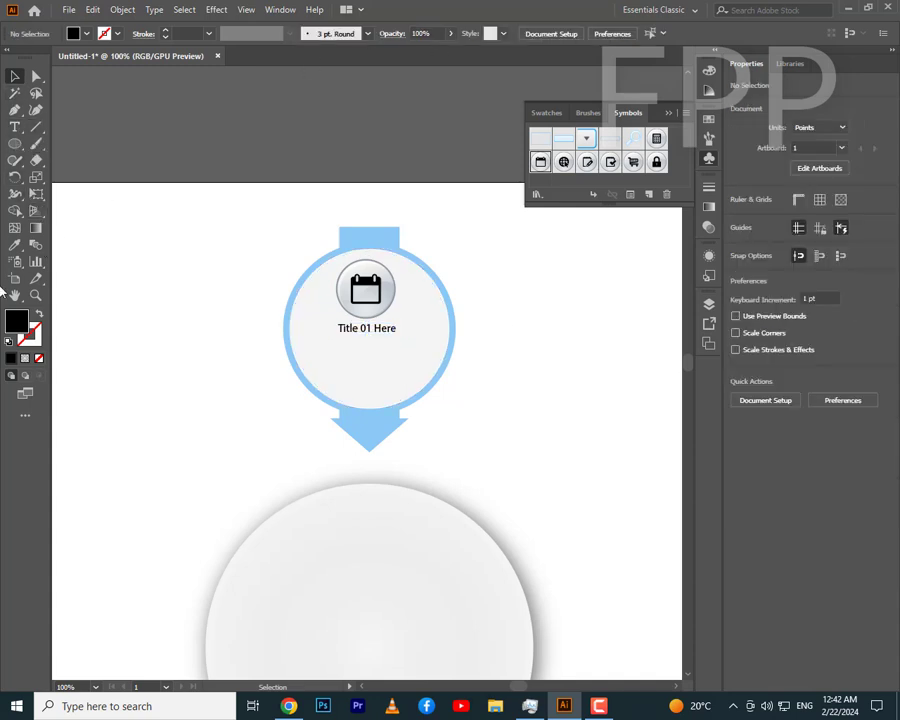
Add a 10 pt lorem ipsum body text area below the title.
click(14, 127)
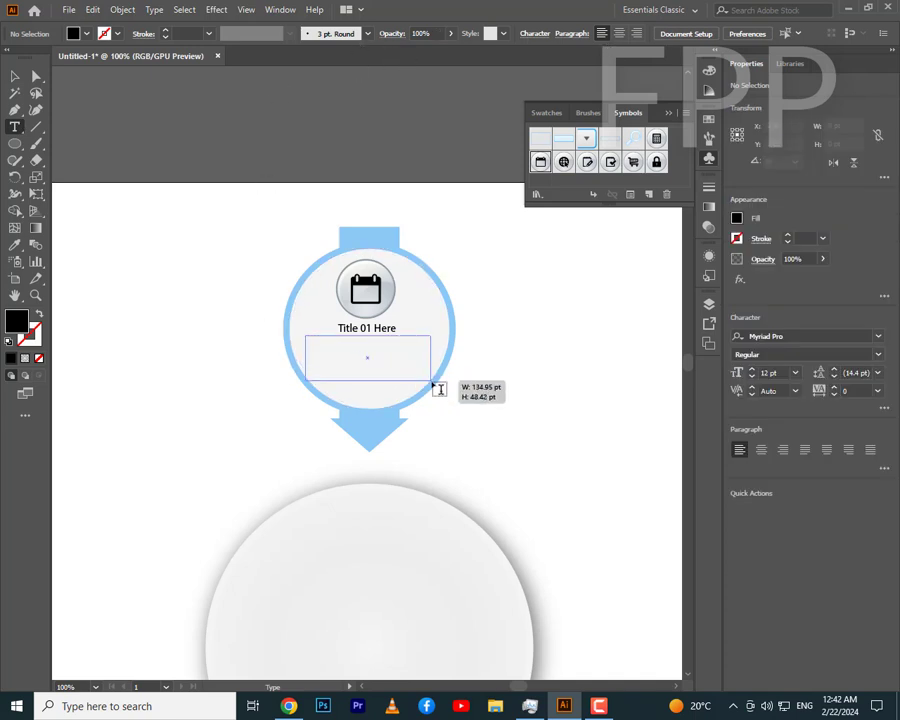
drag(304, 336, 430, 380)
click(651, 38)
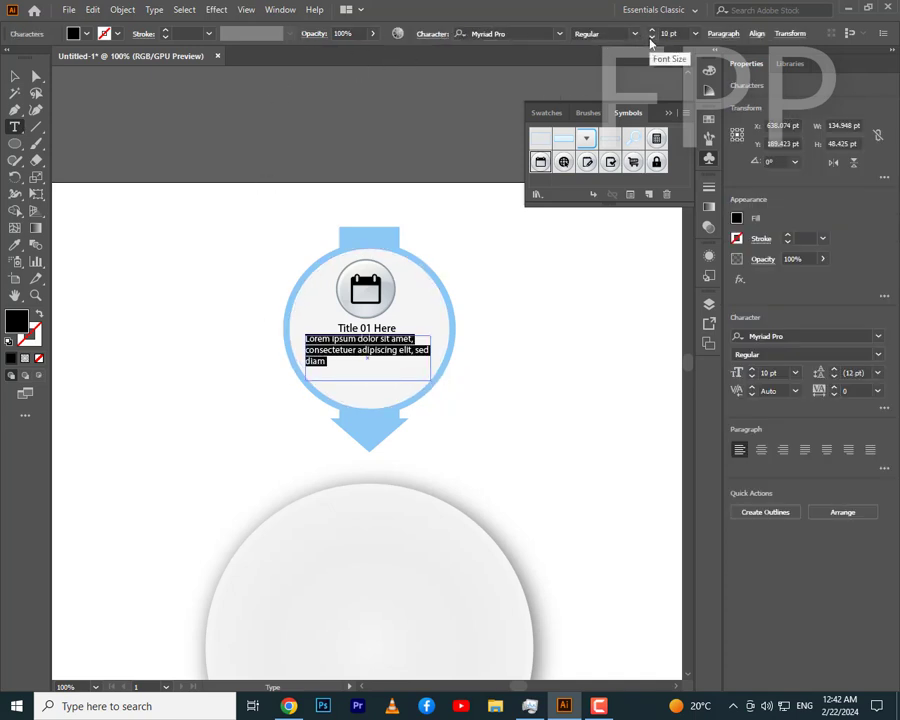
key(Escape)
click(108, 256)
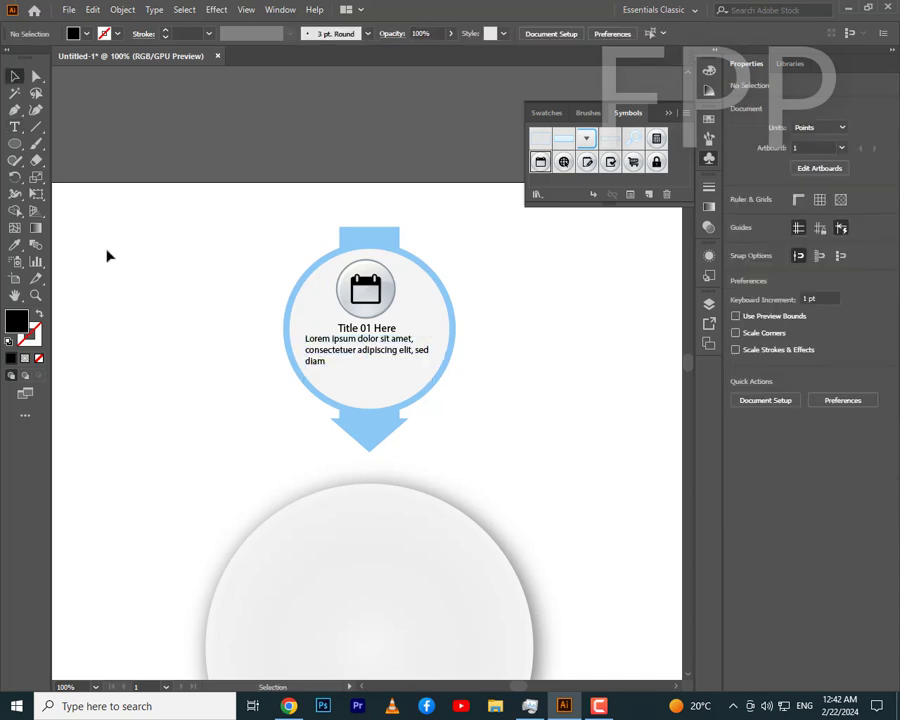
key(ctrl+minus)
key(ctrl+minus)
key(ctrl+minus)
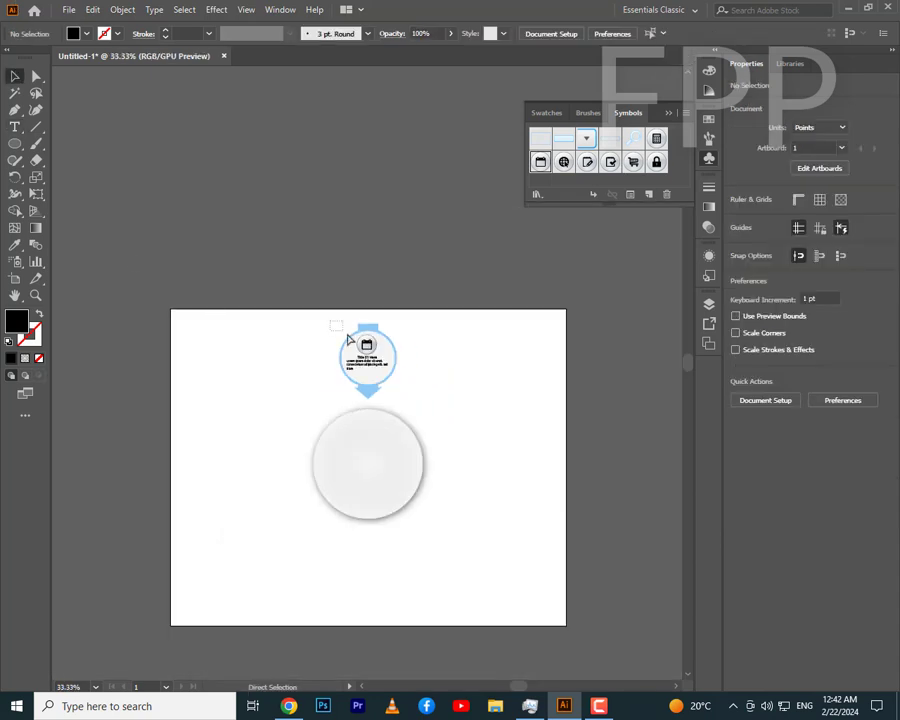
Rotate a copy of the top arrow circle 51.43° around the central circle's centre.
drag(348, 340, 402, 400)
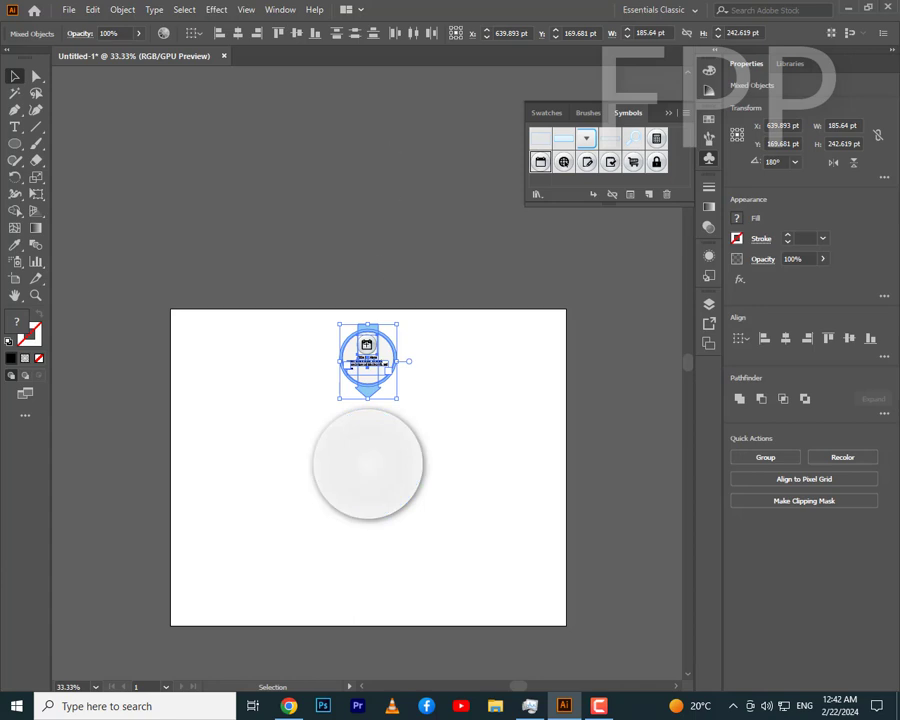
click(15, 179)
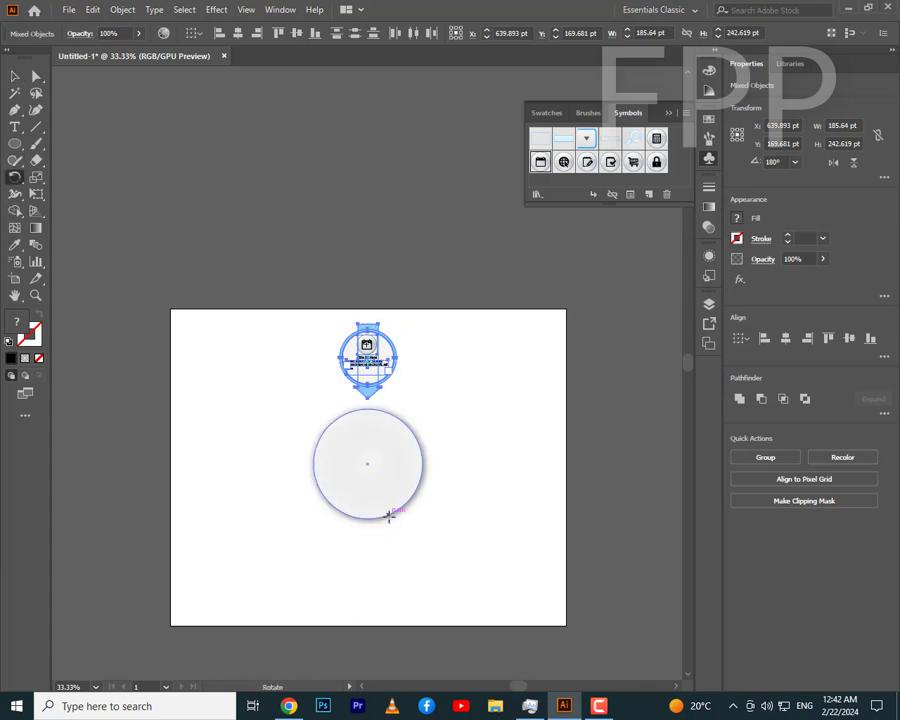
alt+click(367, 459)
drag(375, 233, 493, 250)
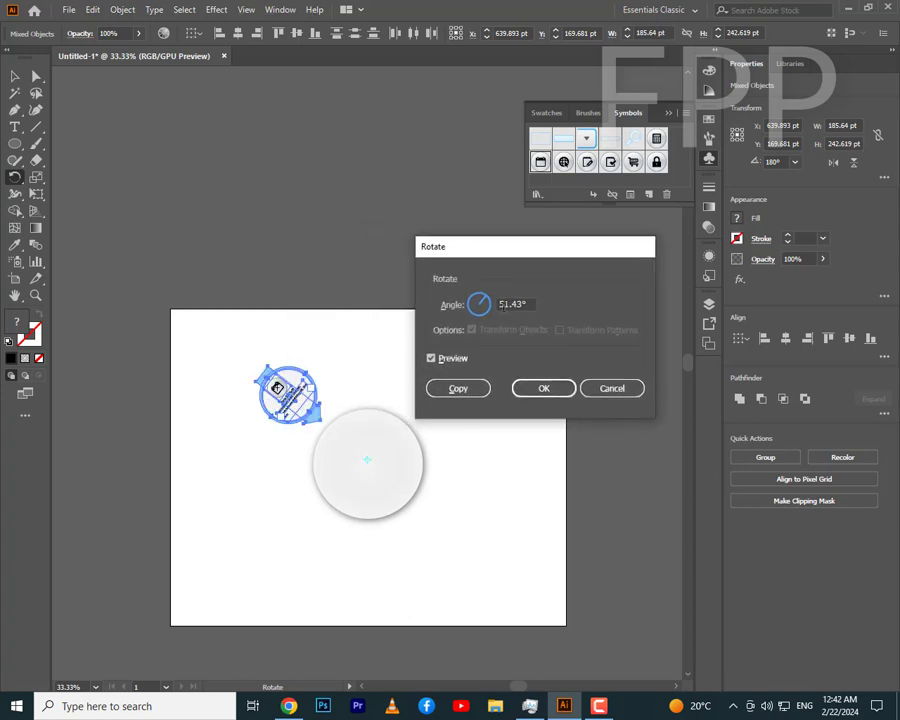
double_click(515, 304)
text(360)
click(455, 388)
Repeat the rotated copy with Ctrl+D to complete the ring, then select the central circle.
key(ctrl+d)
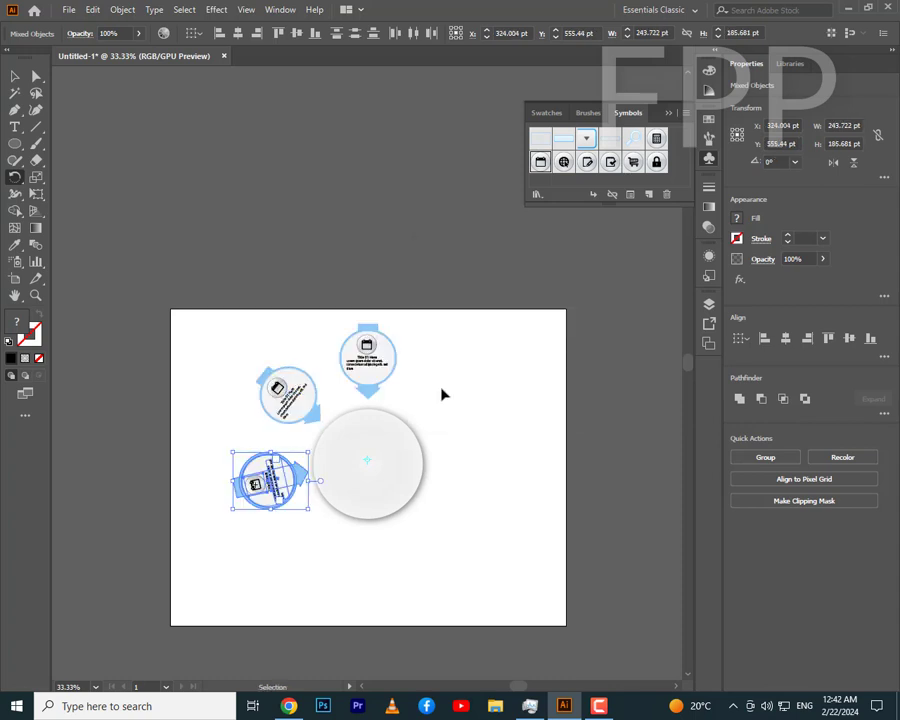
key(ctrl+d)
key(ctrl+d)
key(ctrl+d)
key(ctrl+d)
click(15, 76)
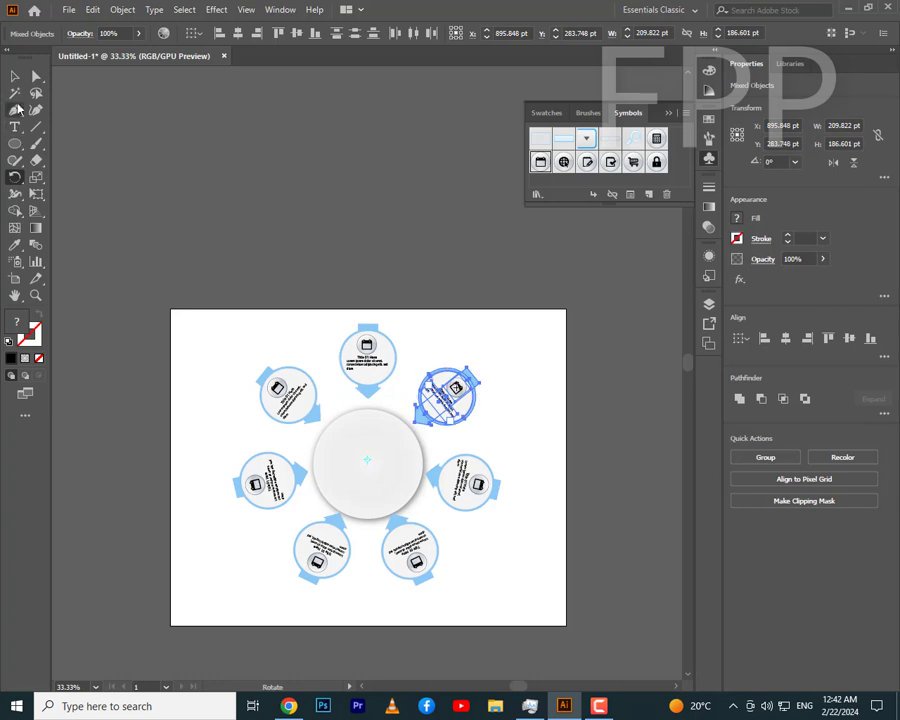
click(187, 315)
click(343, 413)
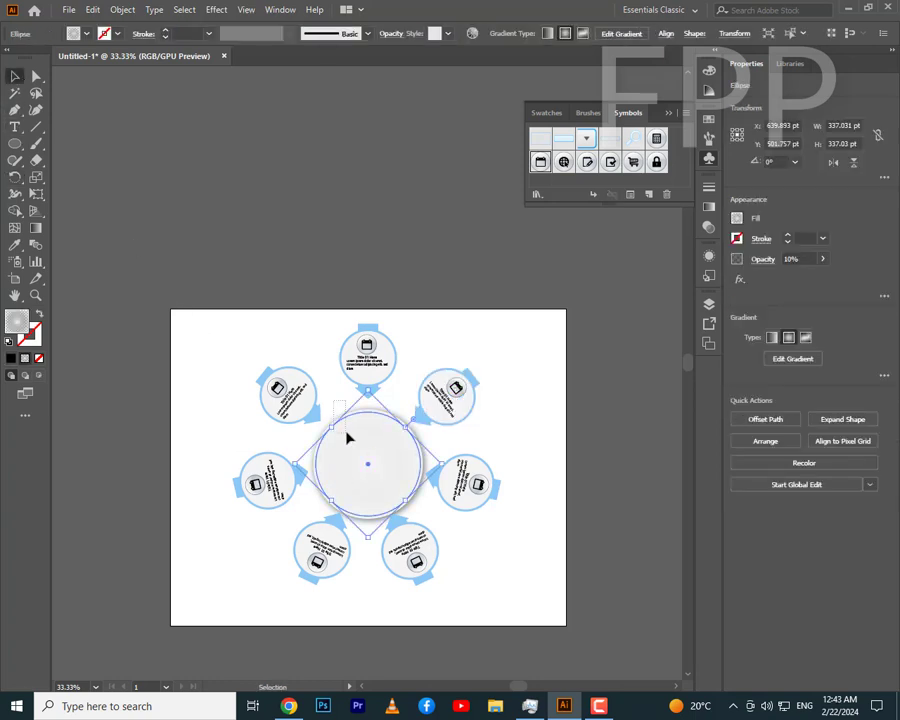
Nudge the central circle into the middle of the ring and check the layout.
drag(373, 465, 370, 458)
click(556, 404)
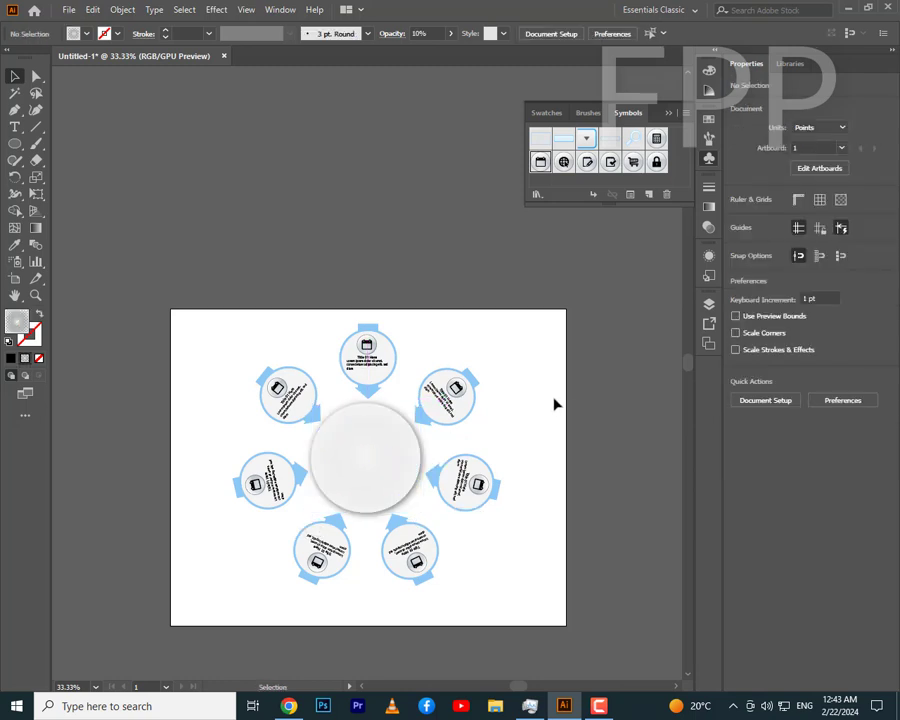
key(ctrl+plus)
key(ctrl+plus)
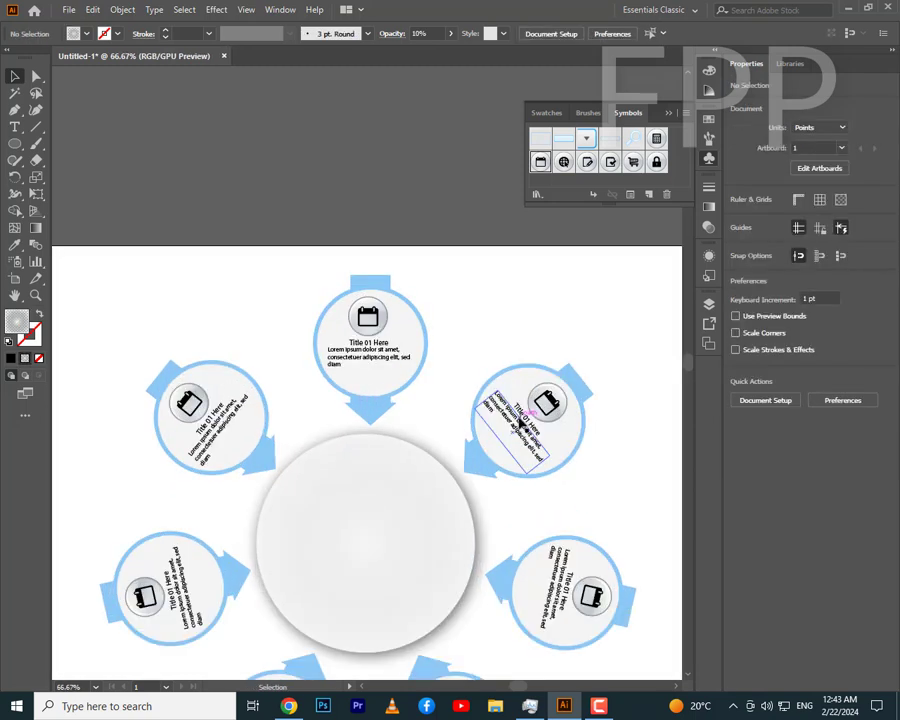
key(ctrl+minus)
key(ctrl+minus)
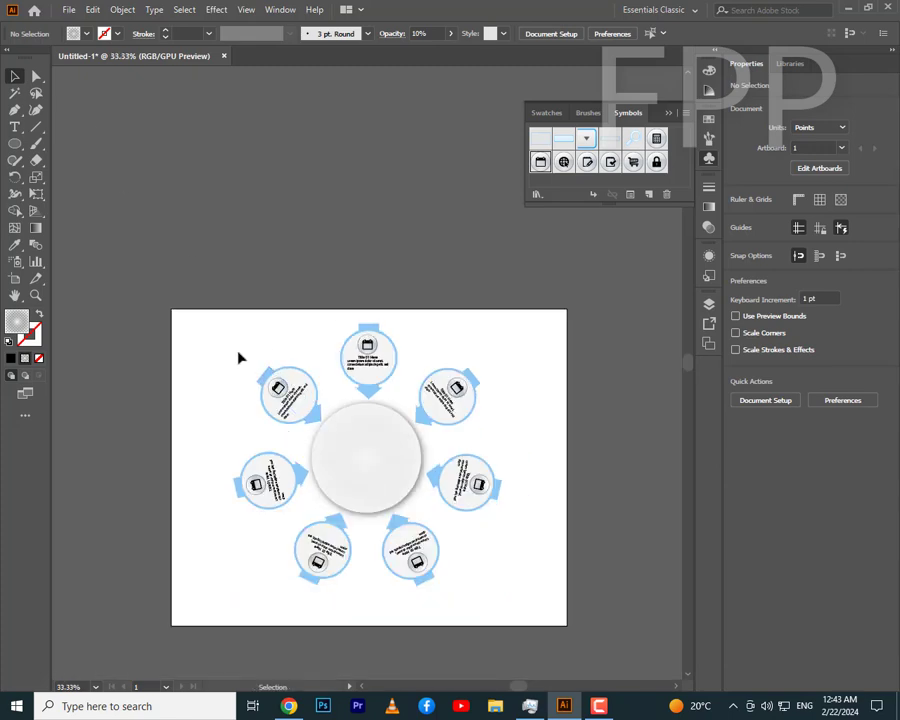
mouse_move(245, 352)
mouse_down()
mouse_move(262, 397)
mouse_move(193, 399)
mouse_up()
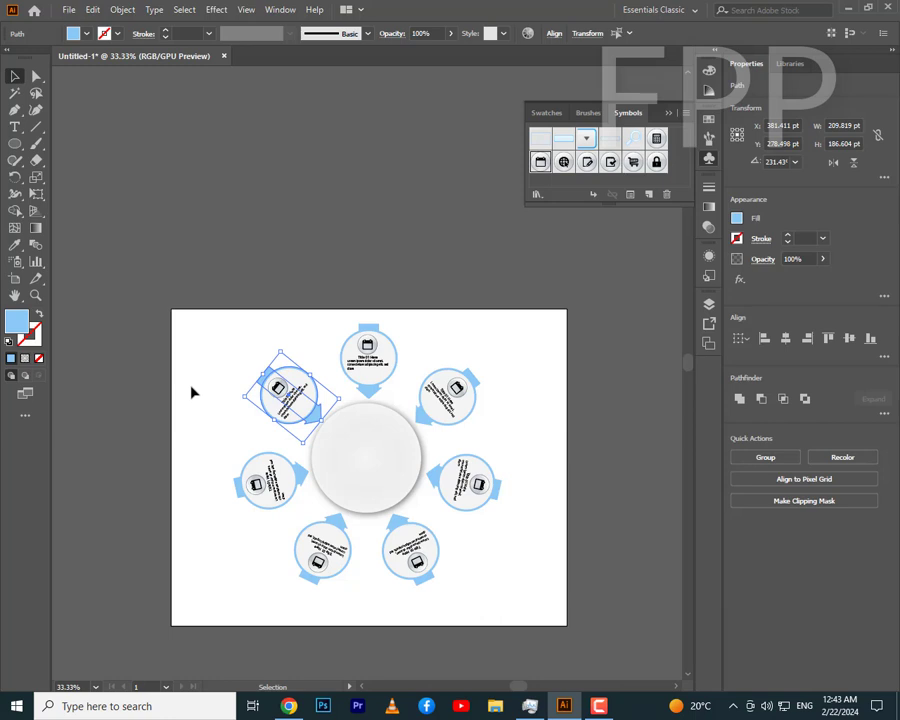
Colour the top-left arrow circle red, the left one dark blue and the lower-left brown.
click(708, 119)
drag(620, 197, 628, 294)
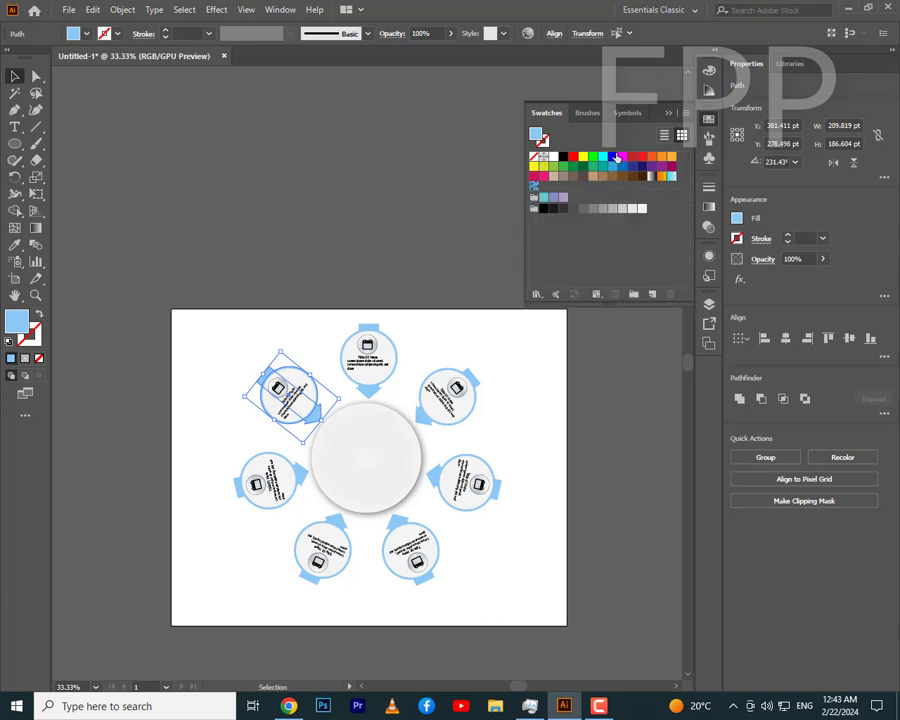
click(643, 158)
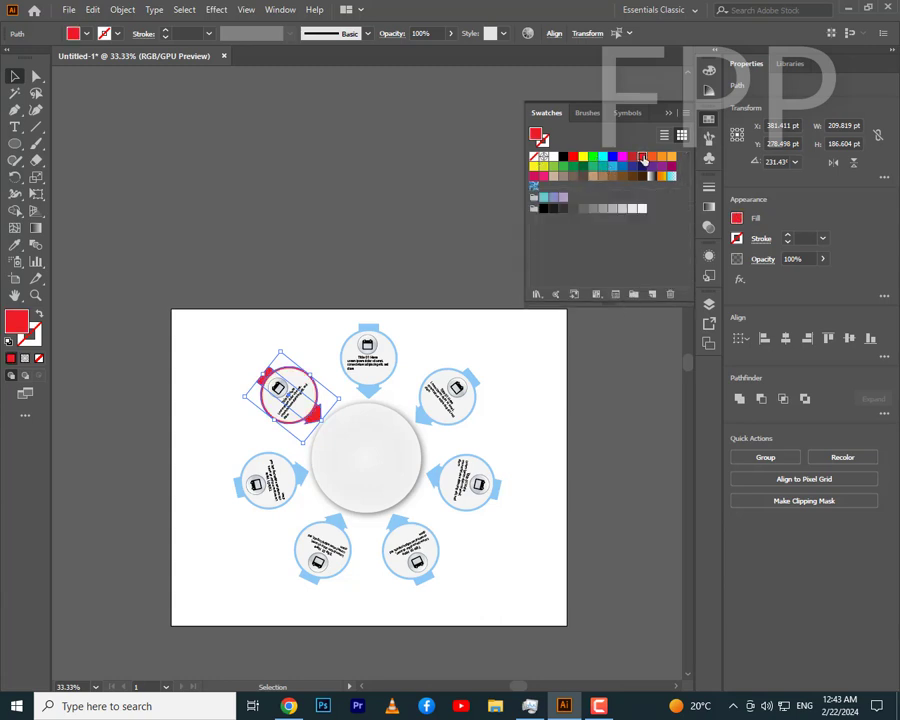
click(241, 500)
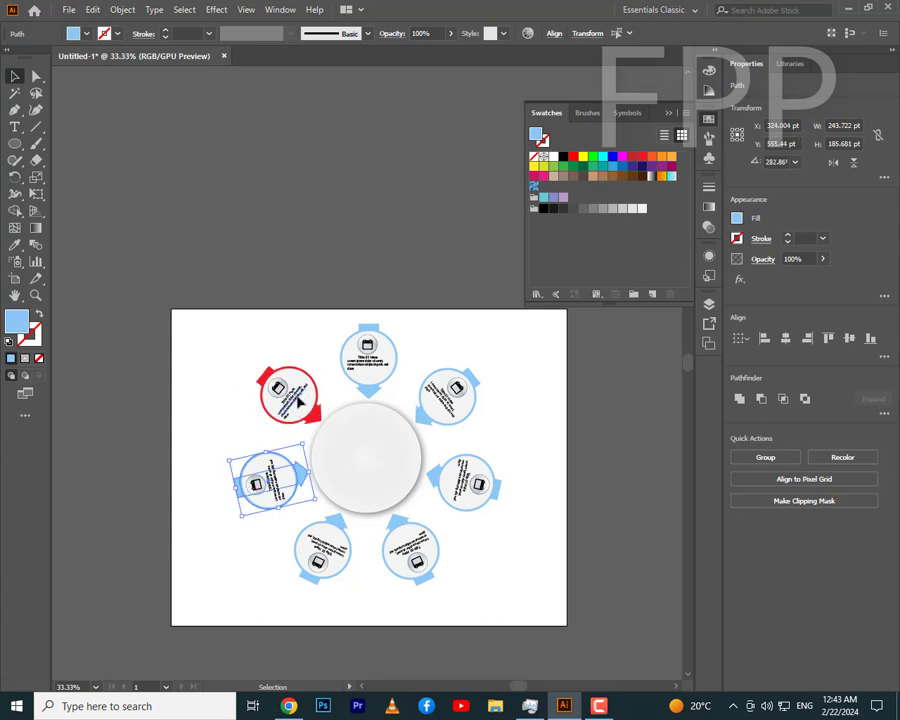
click(632, 166)
click(289, 571)
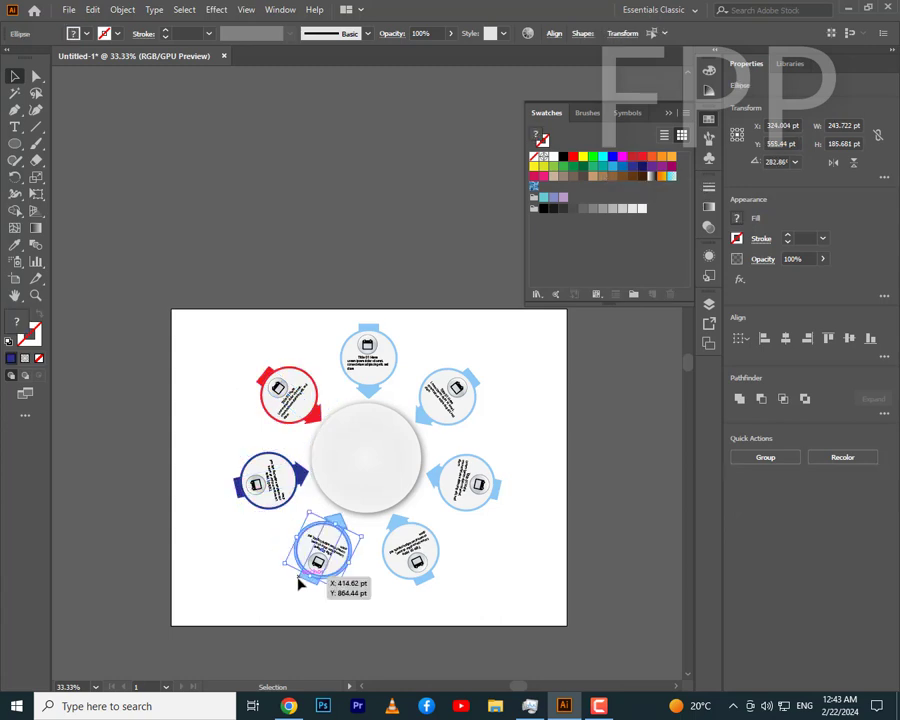
click(312, 578)
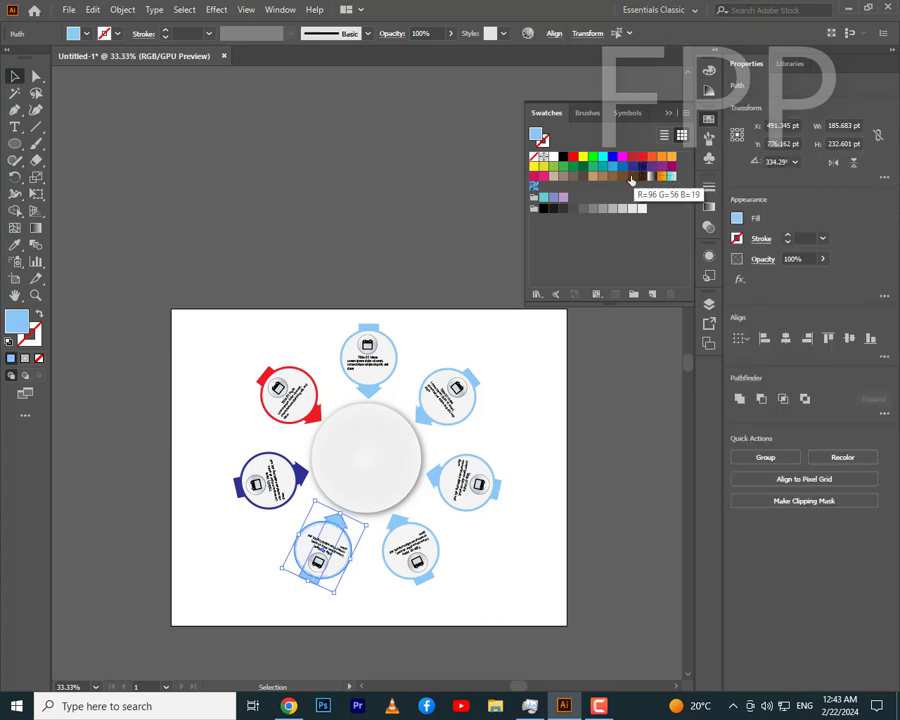
click(632, 176)
Colour the lower-right arrow circle purple, the right one orange and the upper-right green.
scroll(581, 463, down, 2)
scroll(564, 532, down, 2)
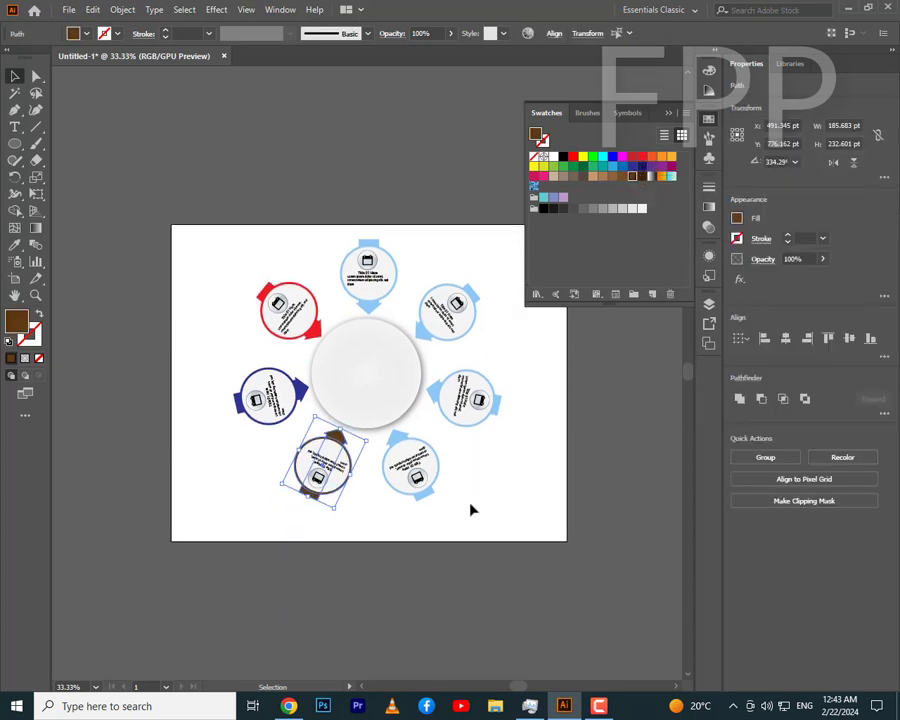
click(425, 487)
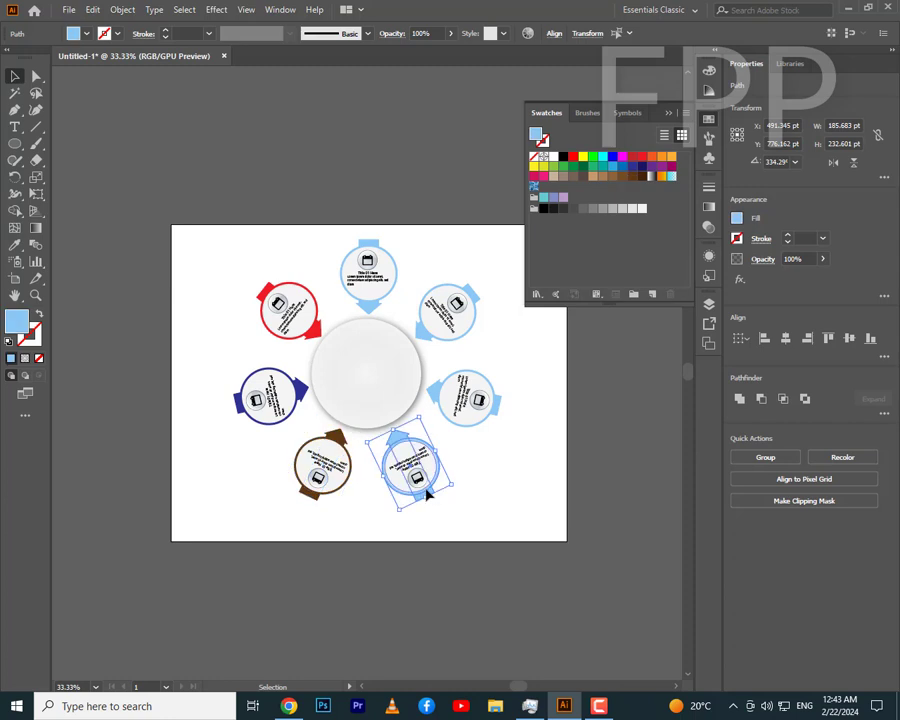
click(661, 168)
drag(503, 455, 488, 410)
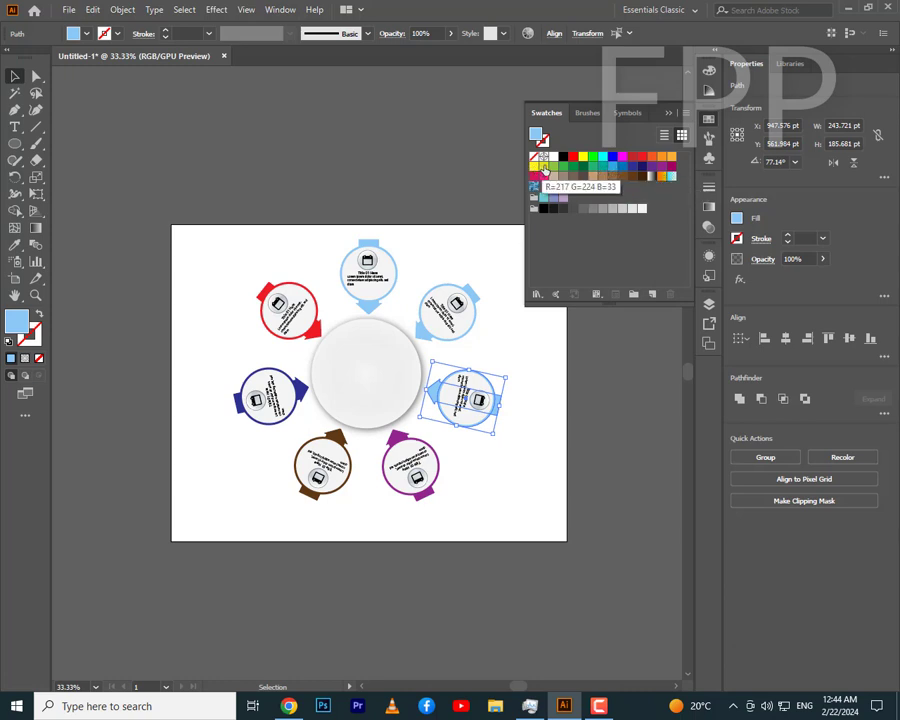
click(543, 167)
click(583, 156)
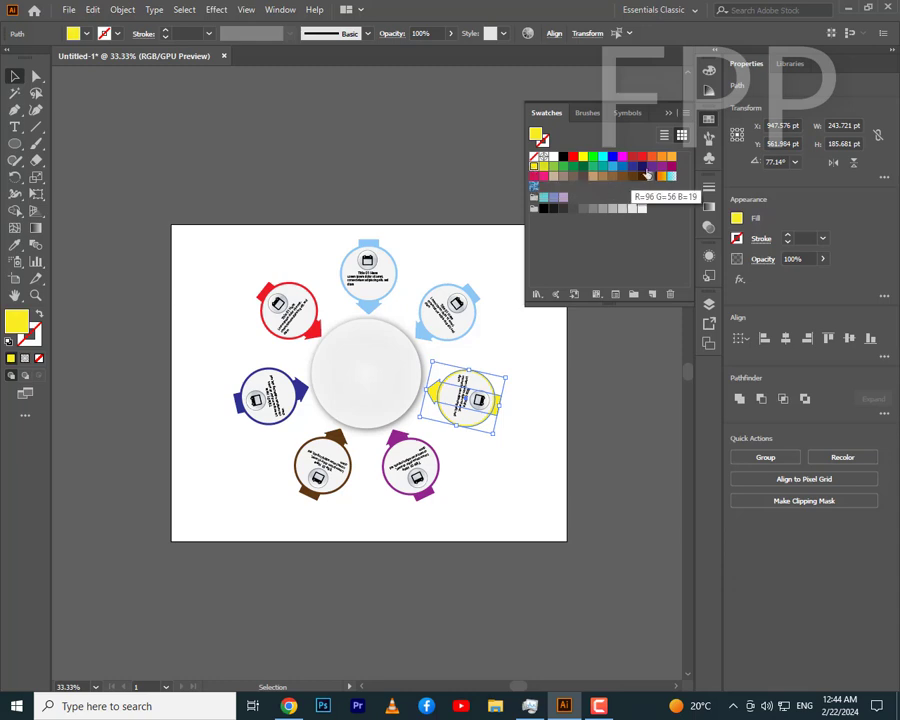
click(671, 156)
drag(466, 244, 482, 294)
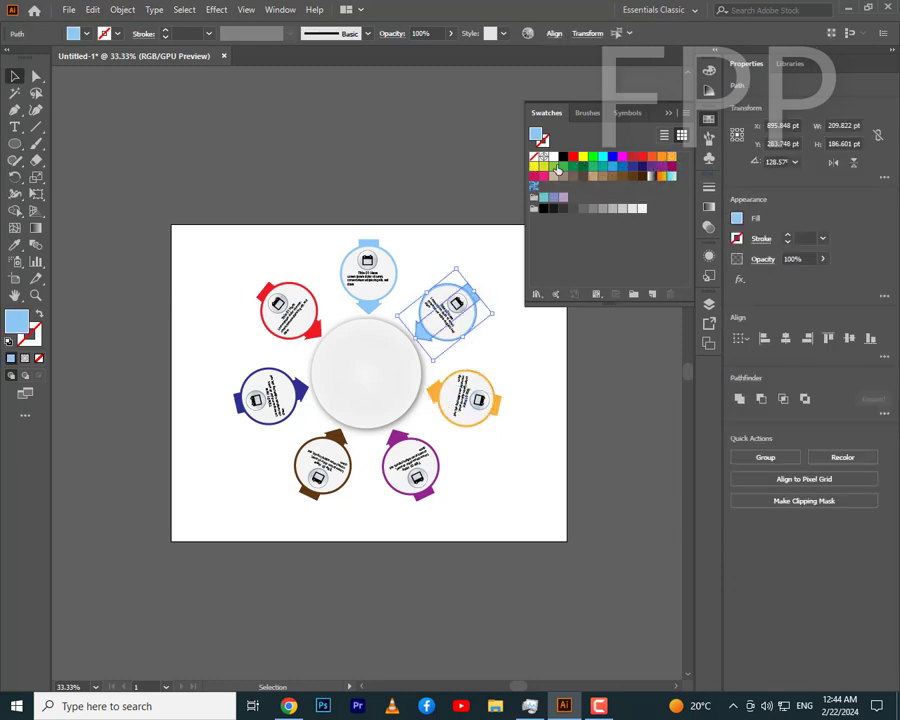
click(542, 176)
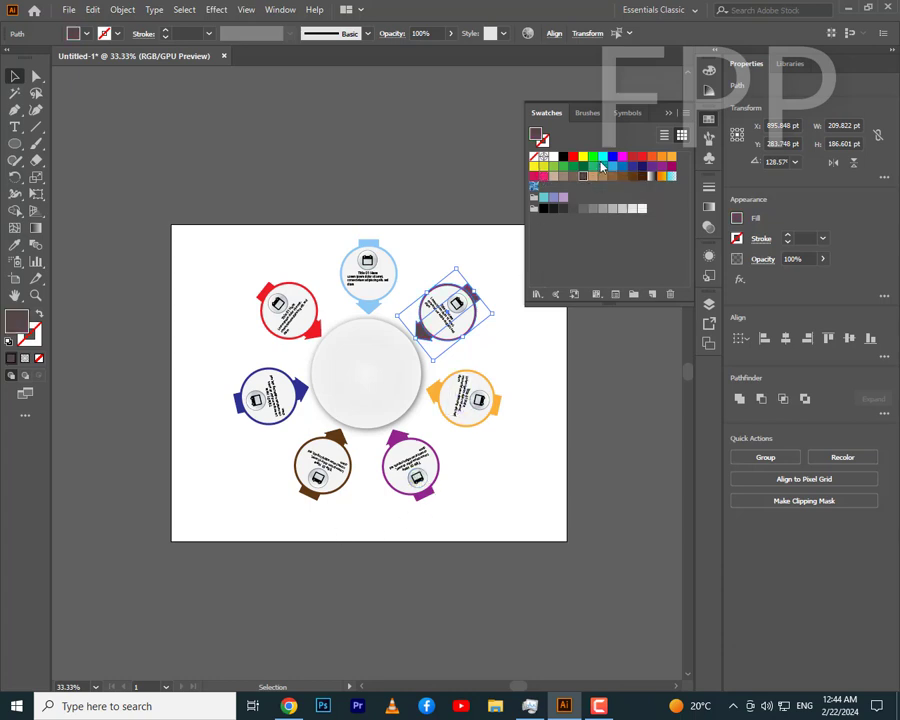
click(593, 166)
click(122, 436)
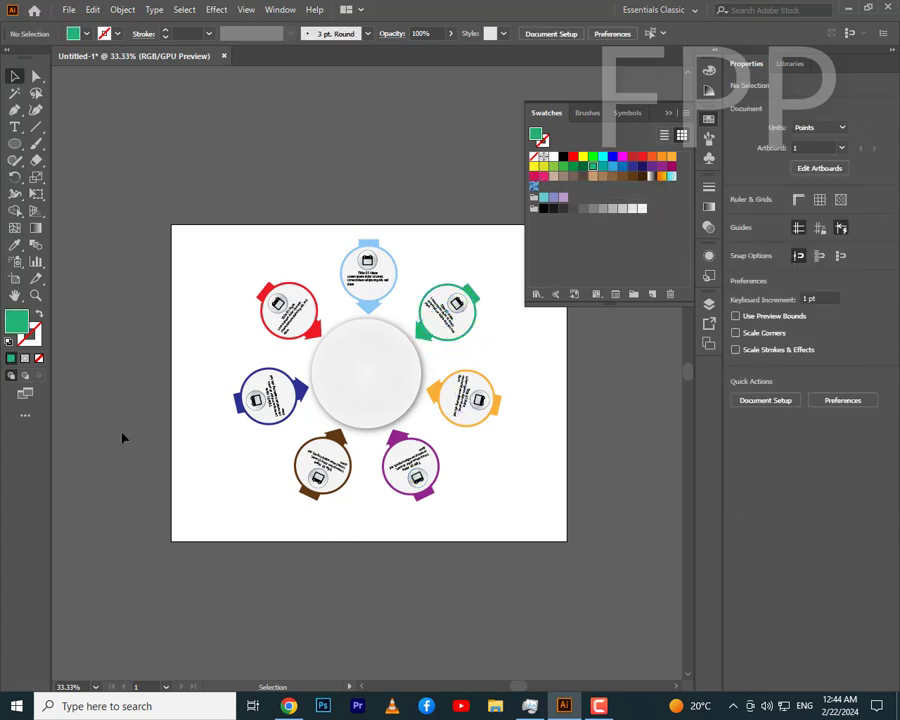
Type the heading 'INFO GRAPHIC' in the central circle.
click(364, 360)
key(t)
click(360, 347)
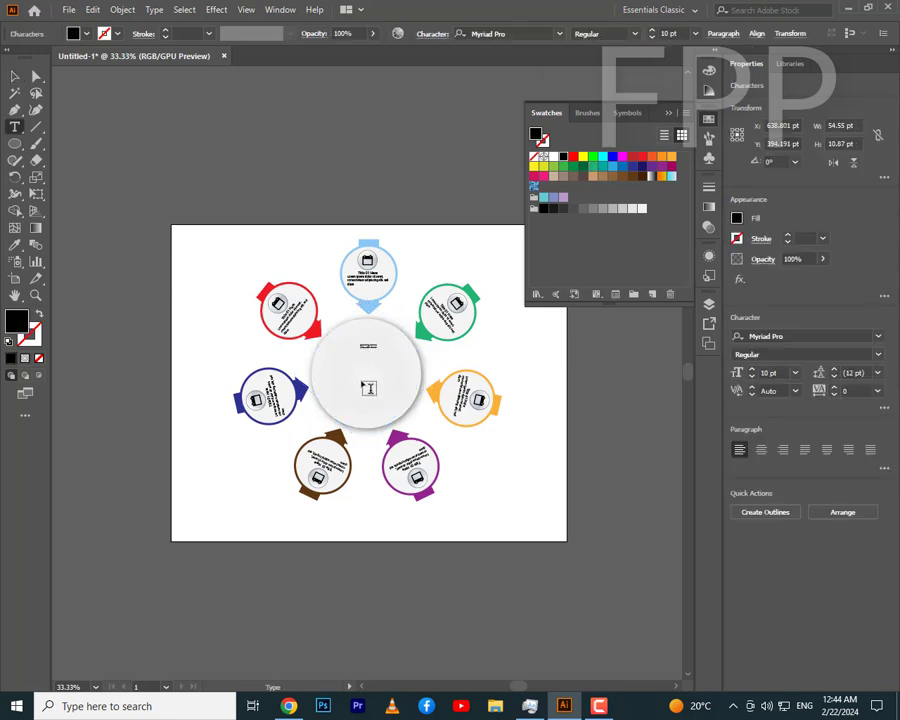
text(I)
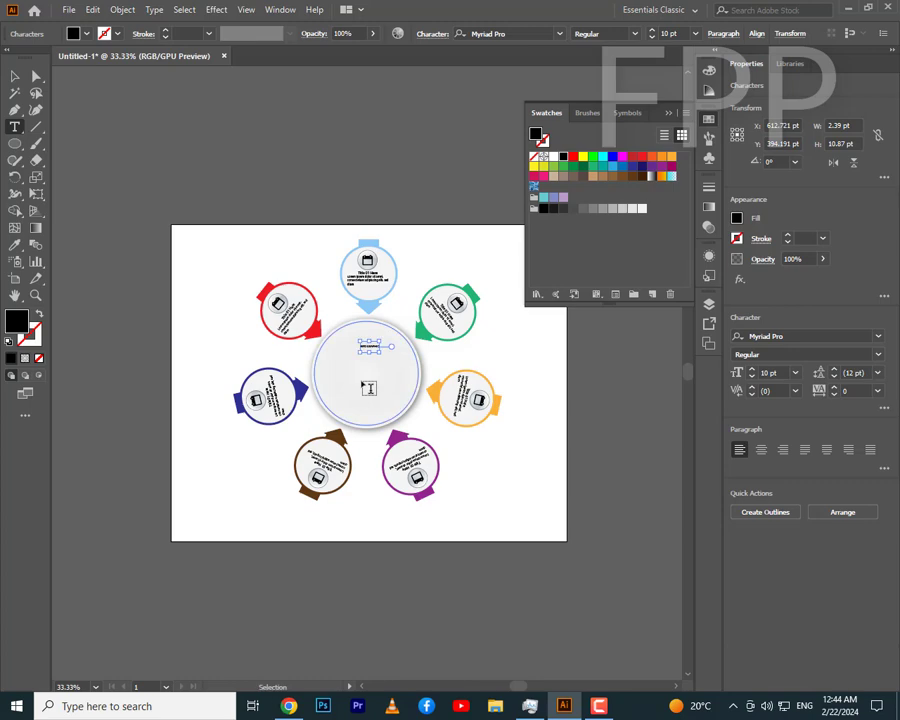
key(ctrl+plus)
key(ctrl+plus)
key(ctrl+plus)
click(14, 76)
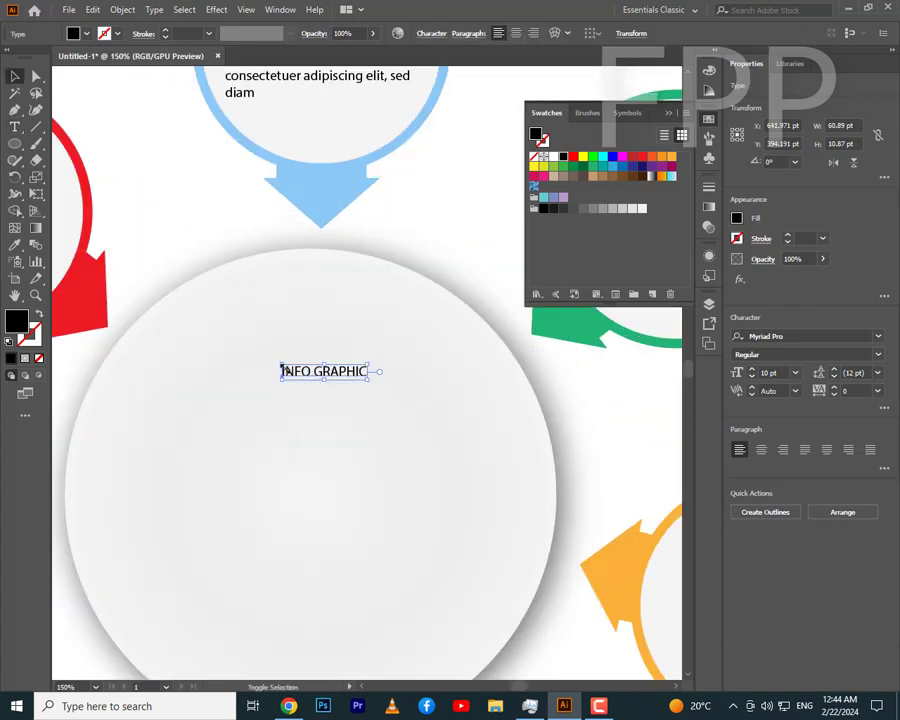
Enlarge the INFO GRAPHIC heading to about 27 pt and centre it near the circle's top.
drag(281, 367, 144, 338)
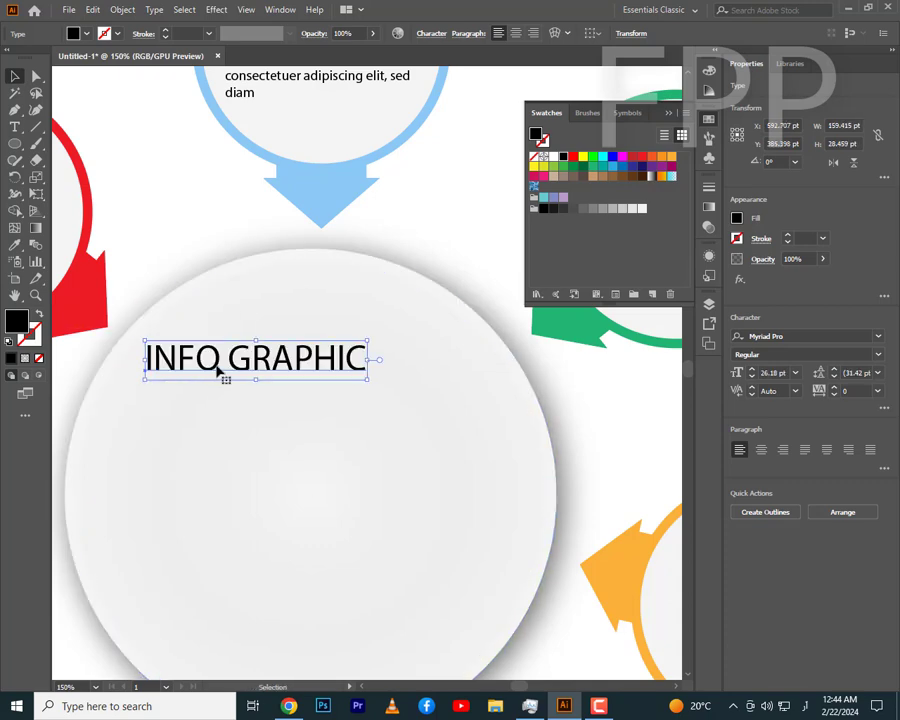
drag(222, 366, 278, 342)
drag(193, 326, 186, 326)
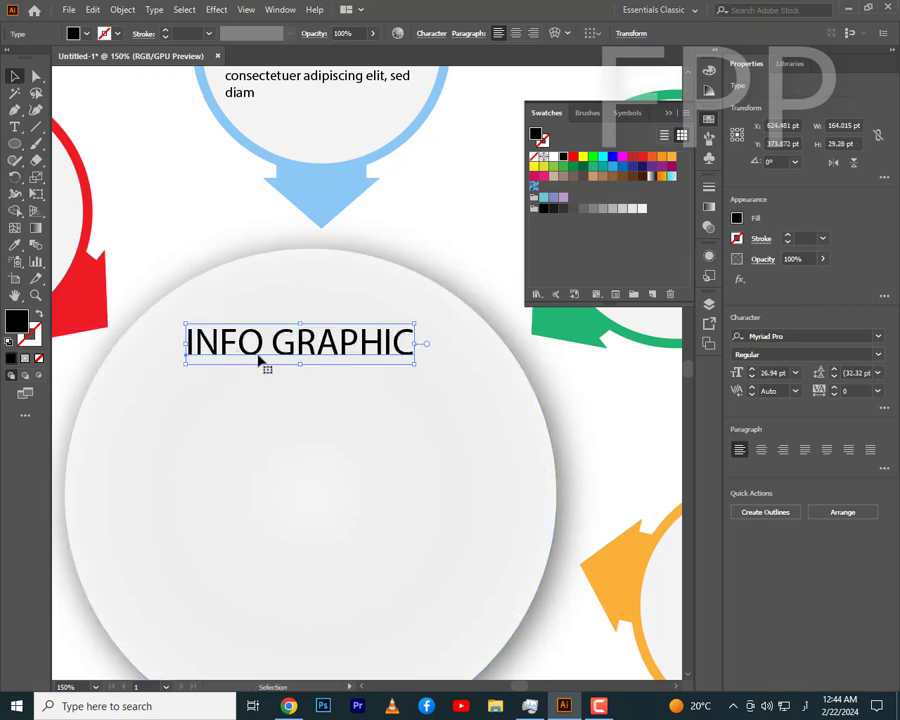
key(ctrl+minus)
key(ctrl+minus)
key(ctrl+minus)
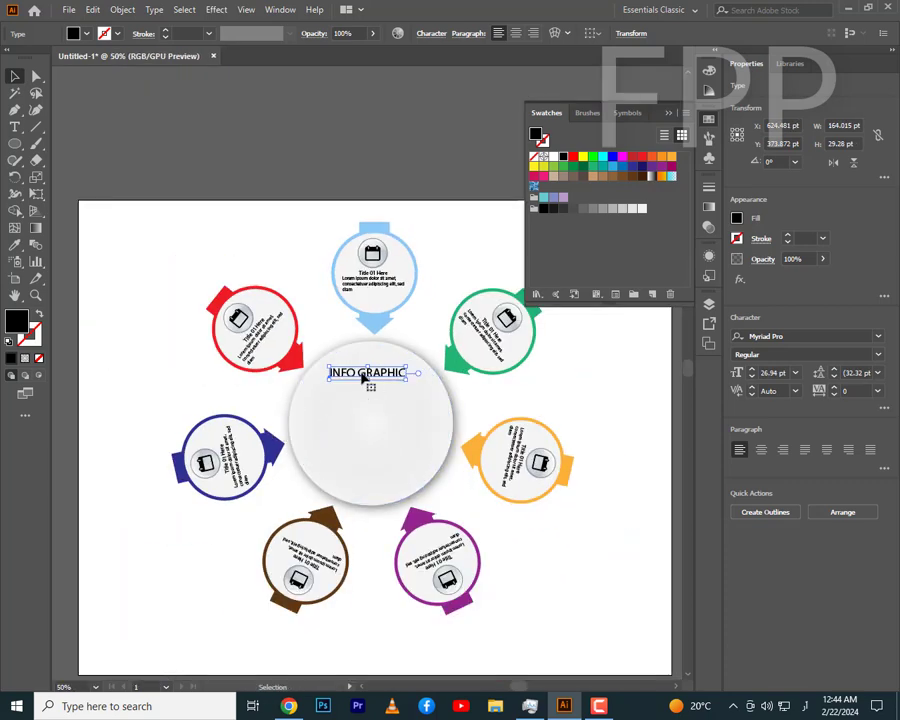
drag(359, 374, 363, 378)
click(367, 427)
Draw a lorem ipsum text area inside the central circle below the INFO GRAPHIC heading.
key(t)
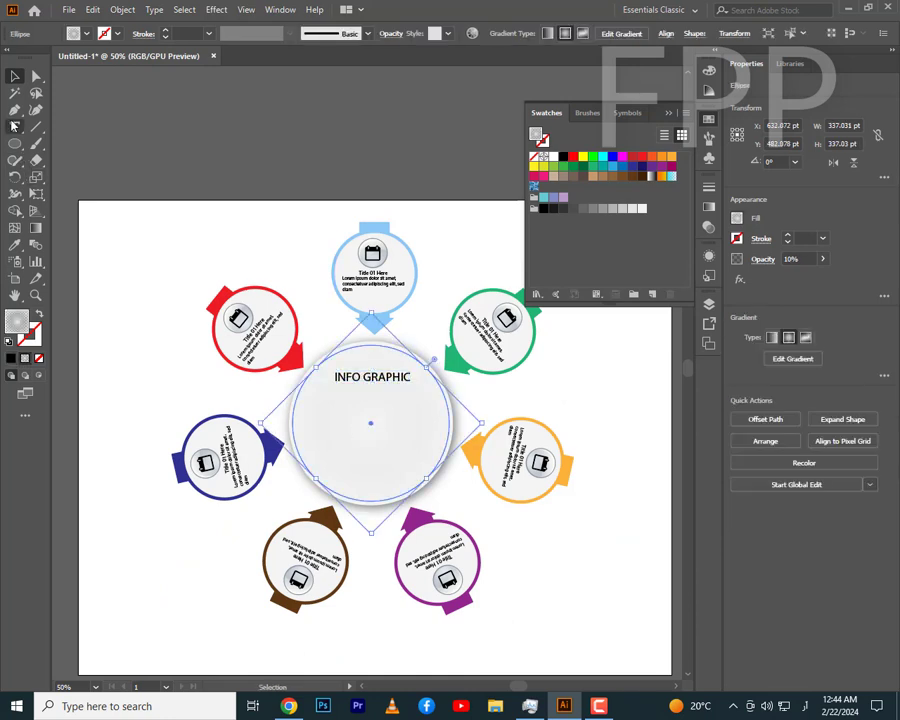
mouse_move(315, 391)
mouse_down()
mouse_move(428, 475)
mouse_move(434, 457)
mouse_up()
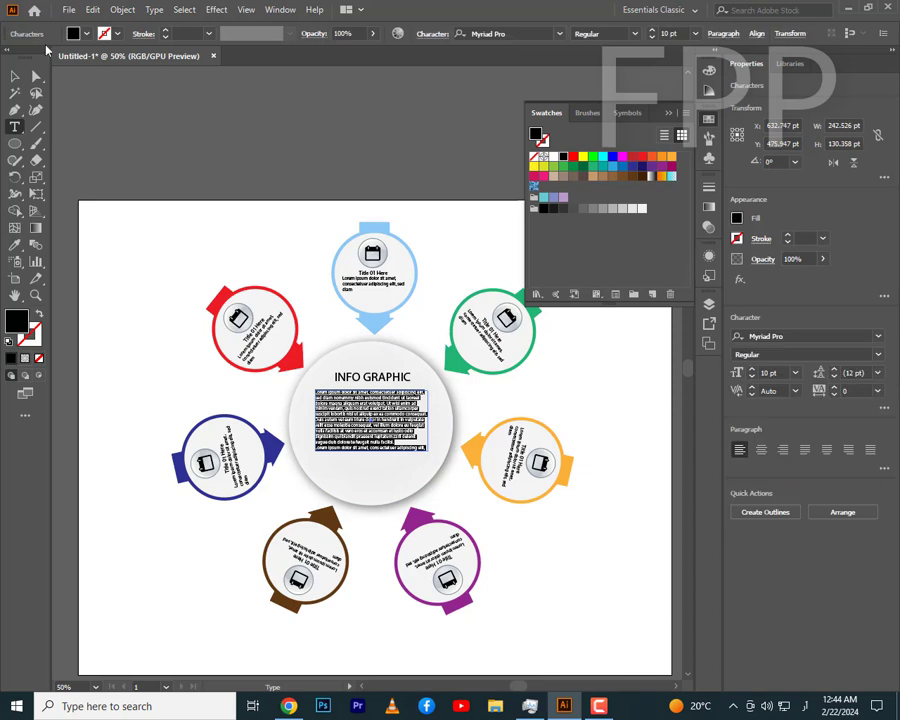
click(17, 76)
click(157, 317)
key(t)
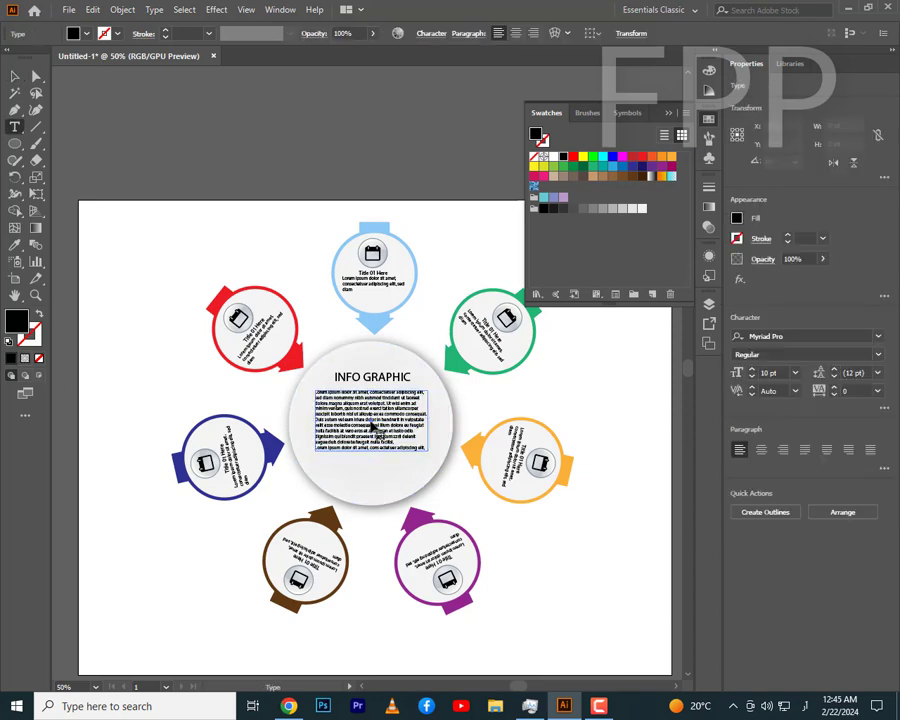
click(15, 76)
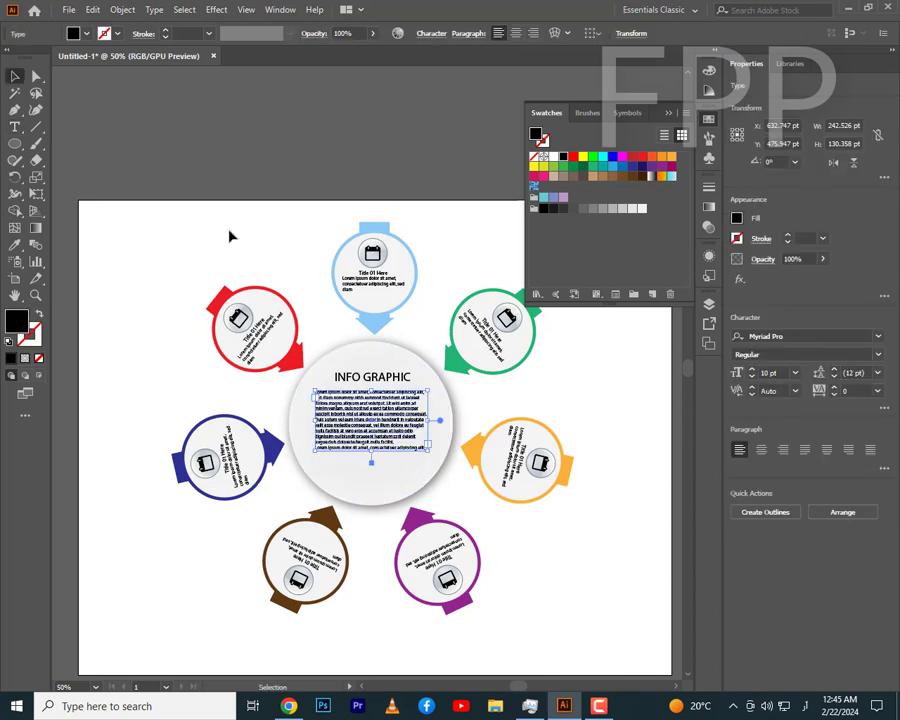
click(347, 374)
click(123, 235)
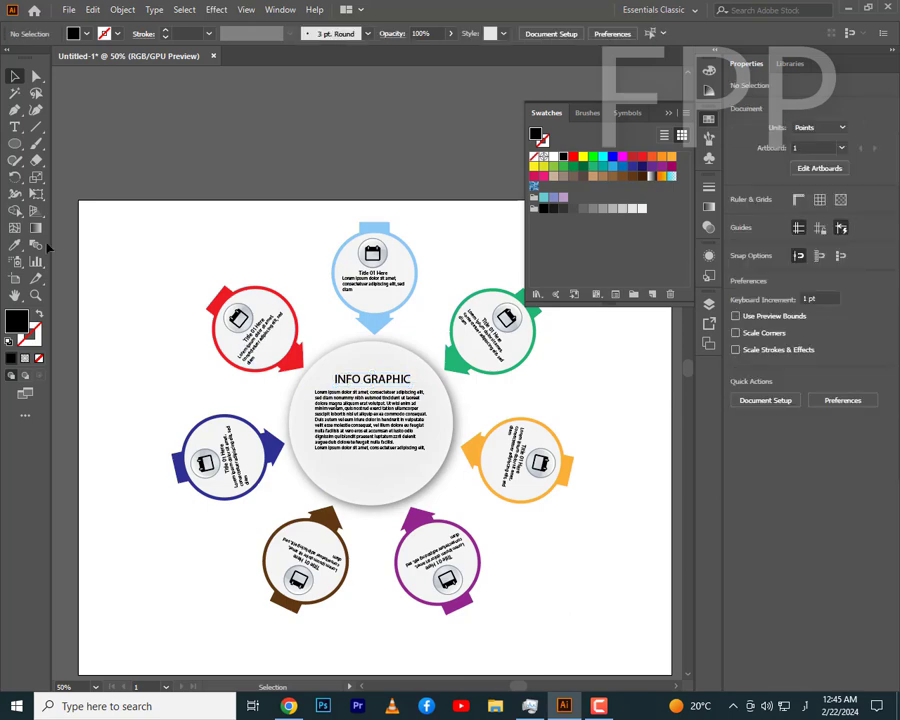
key(ctrl+minus)
key(ctrl+minus)
key(ctrl+minus)
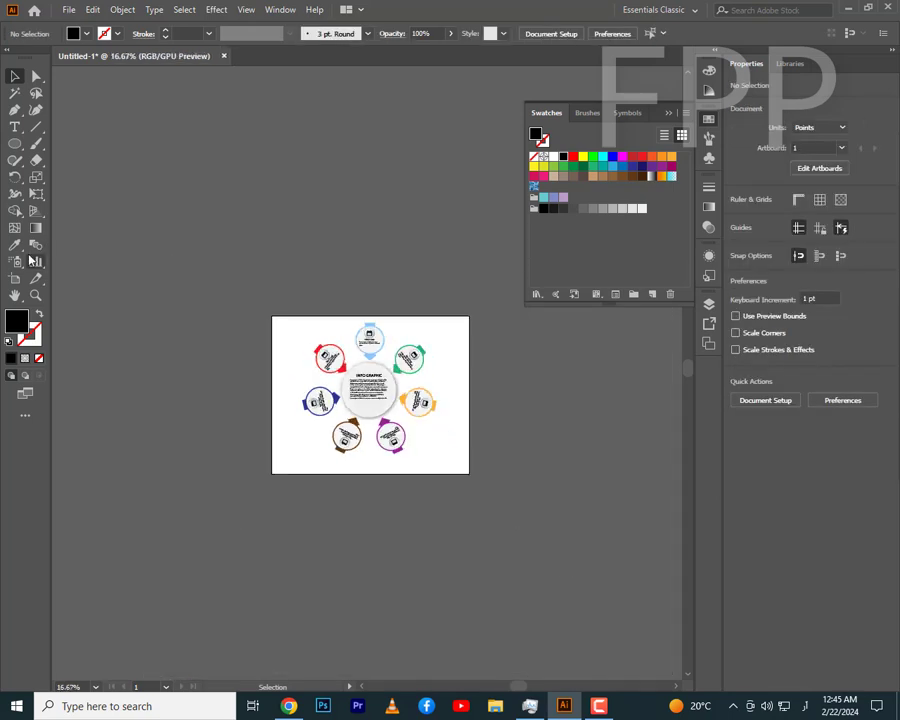
key(ctrl+plus)
key(ctrl+plus)
key(ctrl+plus)
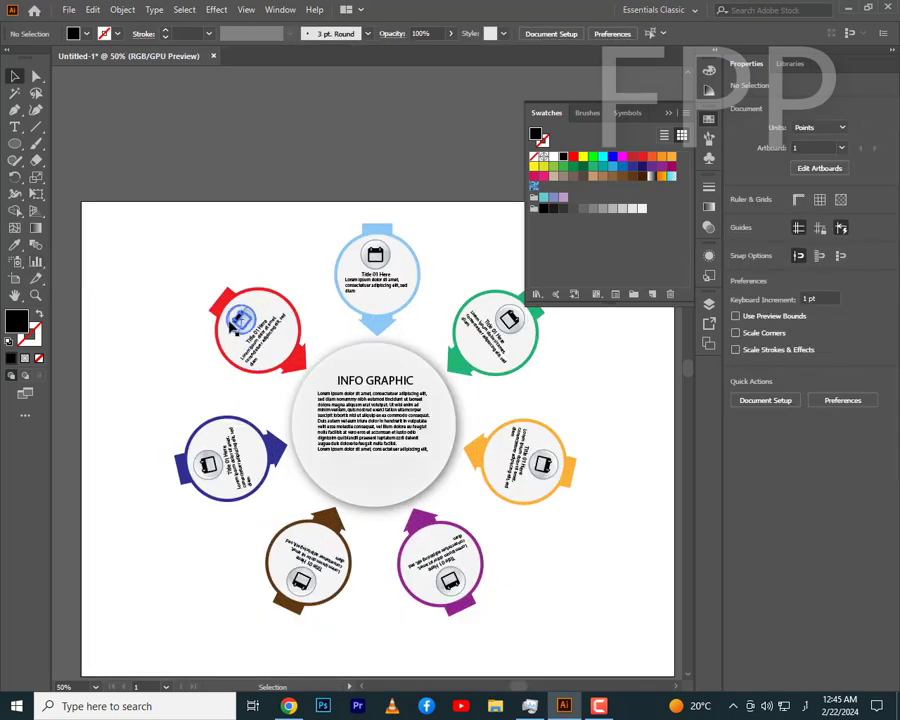
click(241, 321)
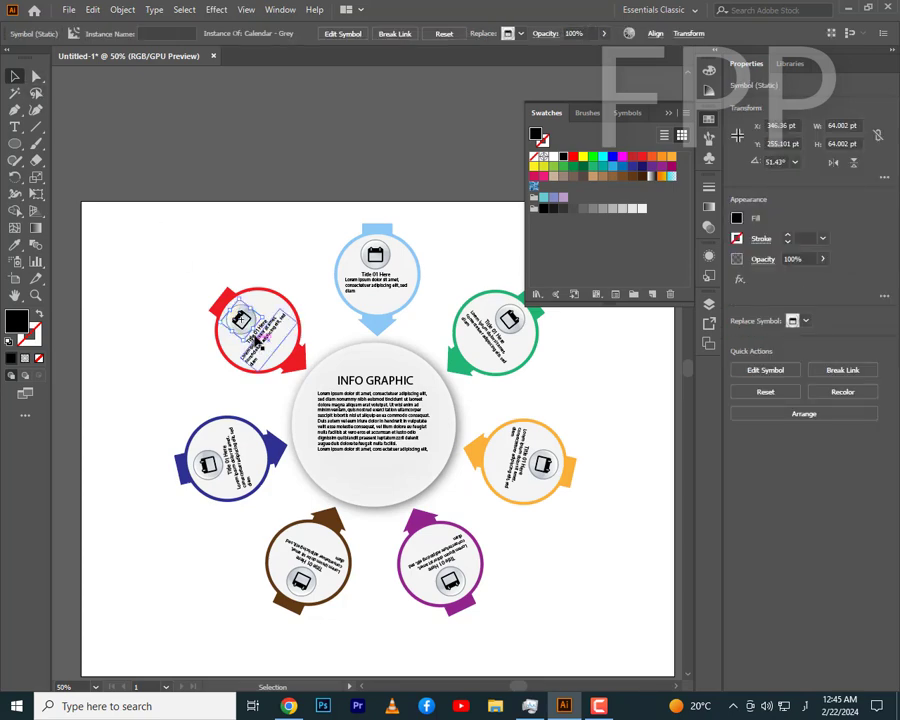
click(170, 167)
key(ctrl+minus)
key(ctrl+minus)
key(ctrl+minus)
key(ctrl+plus)
key(ctrl+plus)
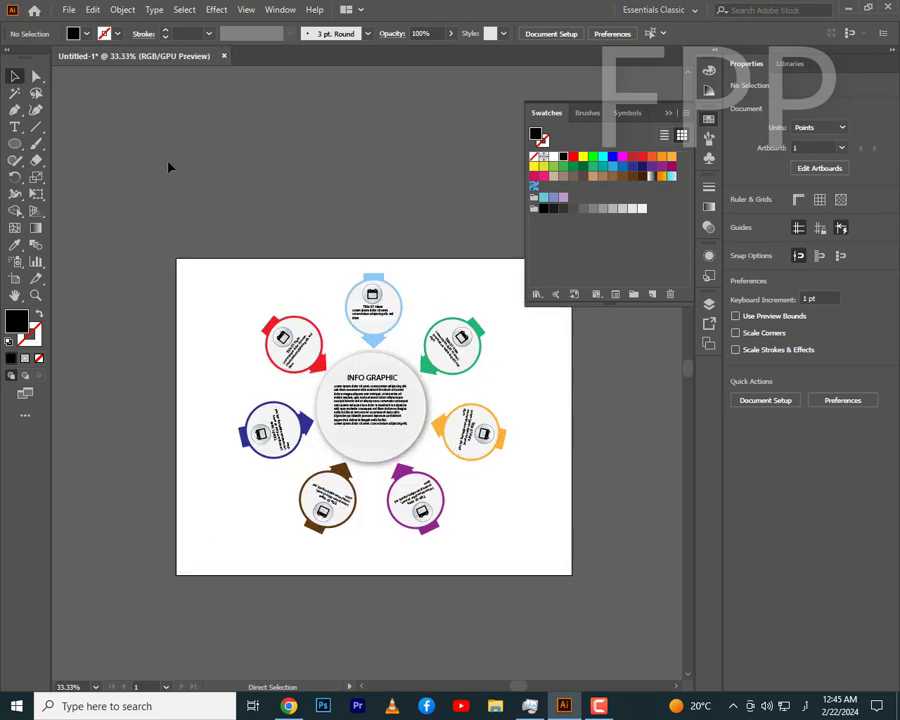